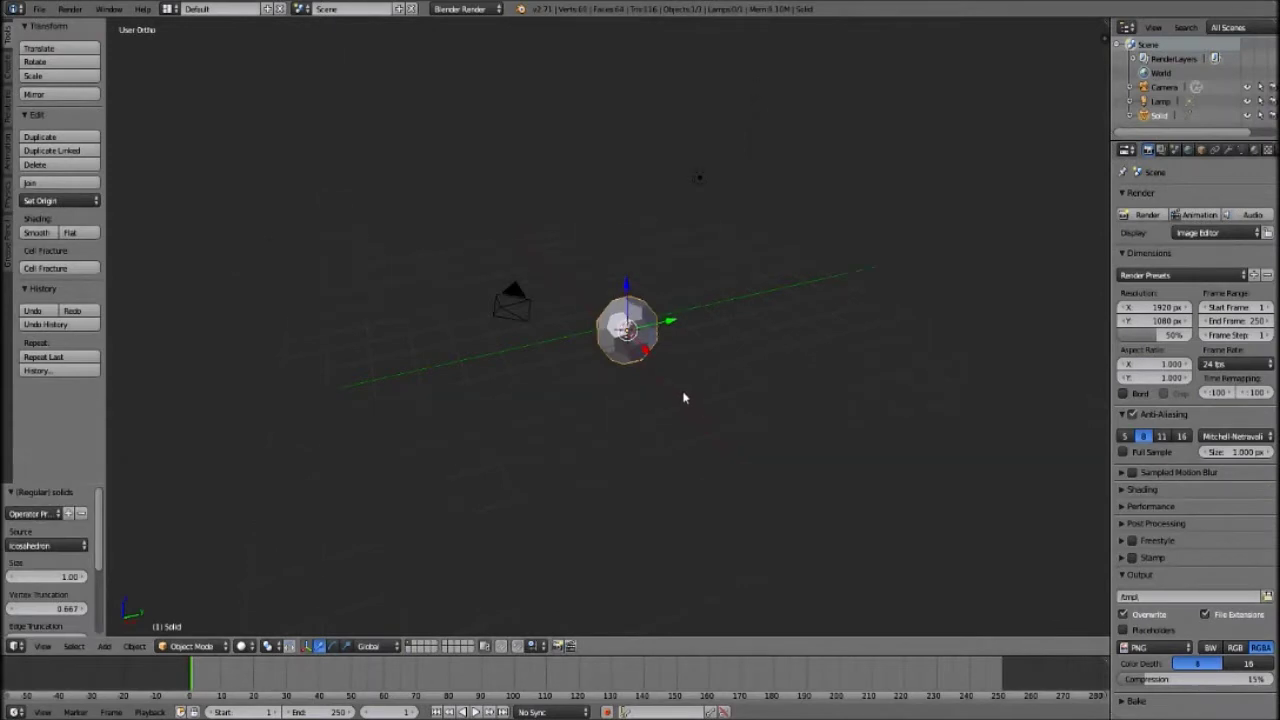
Add a new material to the truncated icosahedron and switch the render engine to Cycles Render.
{"action": "scroll", "coordinate": [672, 370], "scroll_direction": "up", "scroll_amount": 9}
{"action": "scroll", "coordinate": [655, 345], "scroll_direction": "up", "scroll_amount": 5, "text": "ctrl"}
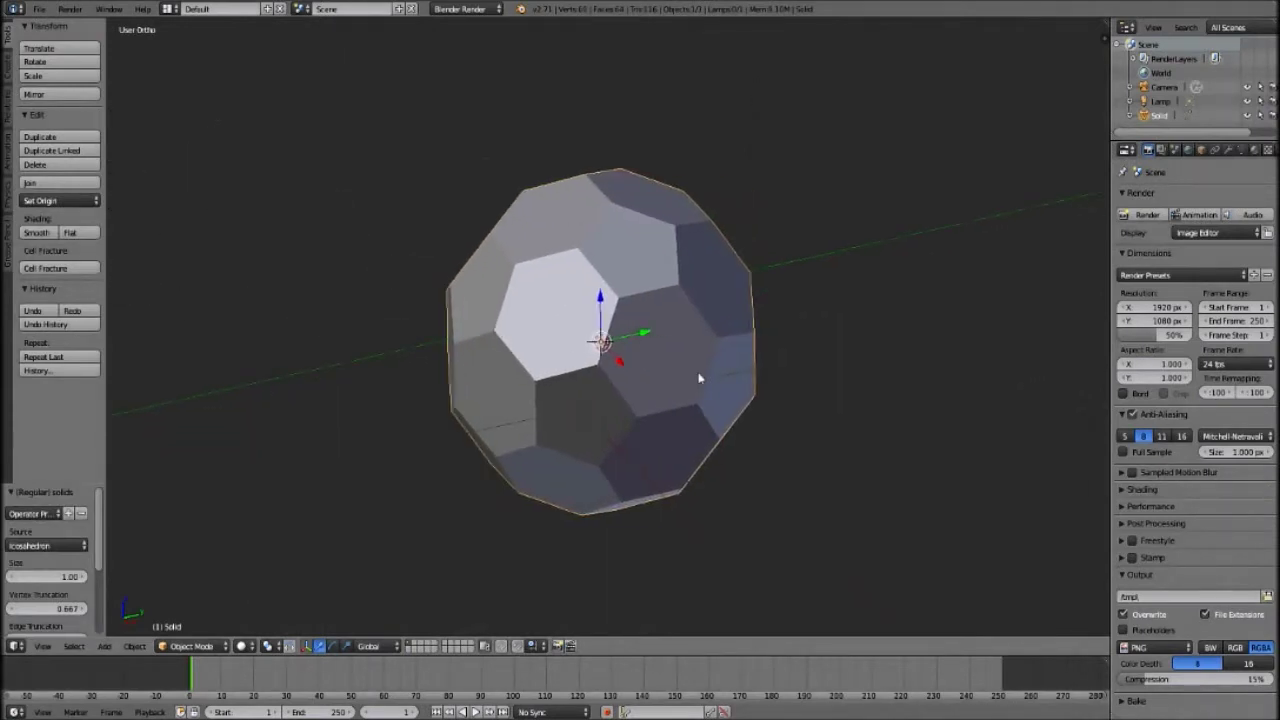
{"action": "left_click", "coordinate": [1254, 149]}
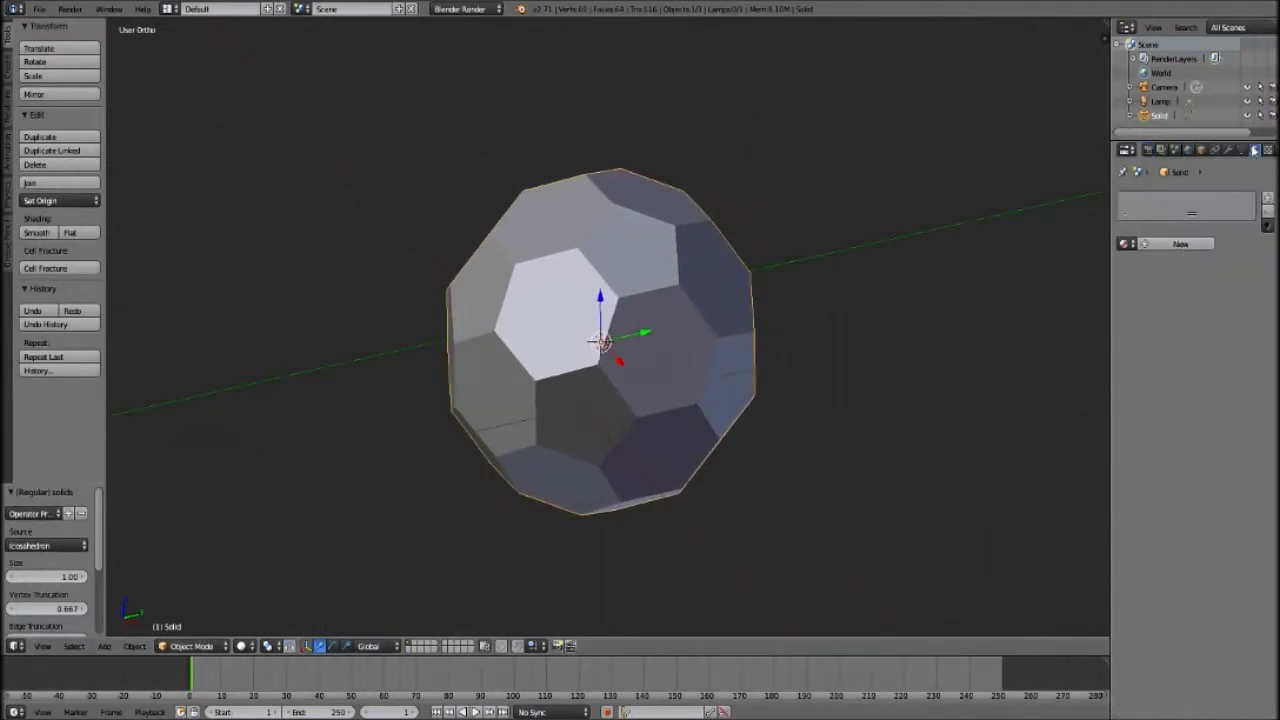
{"action": "left_click", "coordinate": [1176, 246]}
{"action": "left_click", "coordinate": [463, 9]}
{"action": "left_click", "coordinate": [473, 58]}
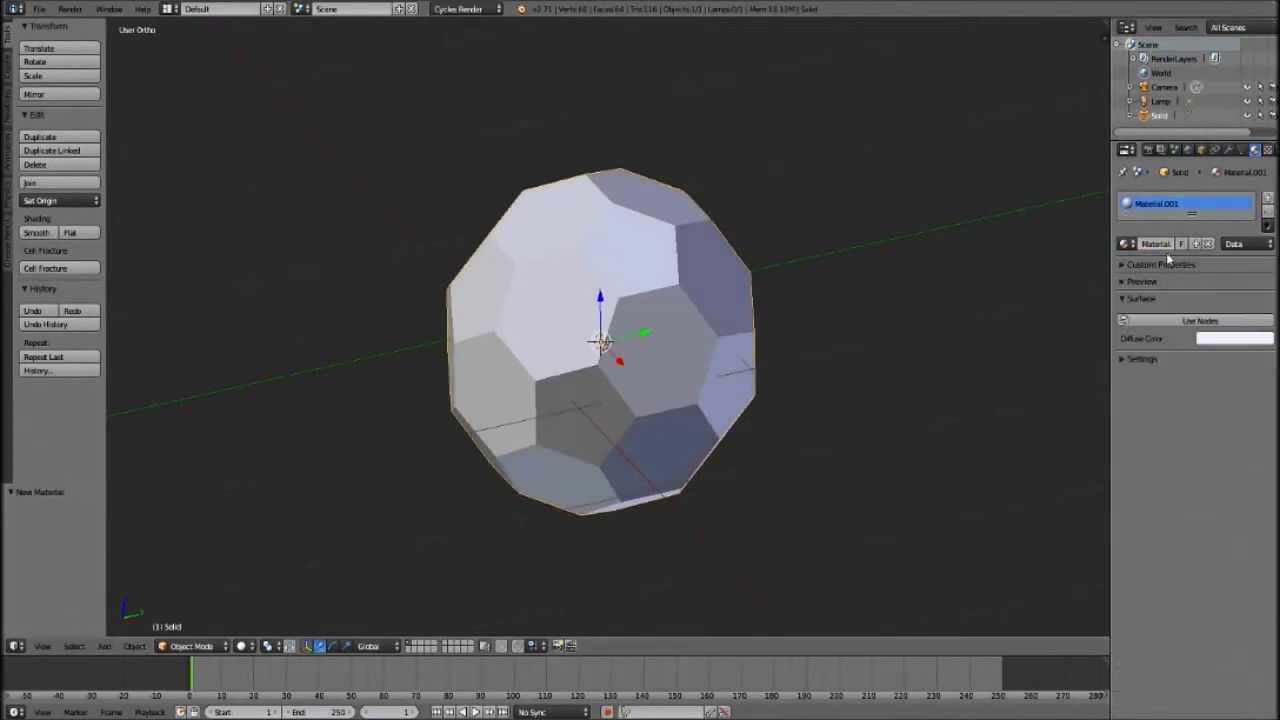
Enable nodes for the material and set its surface to a Mix Shader combining Diffuse BSDF and Glossy BSDF.
{"action": "left_click", "coordinate": [1199, 321]}
{"action": "left_click", "coordinate": [1224, 320]}
{"action": "left_click", "coordinate": [1214, 346]}
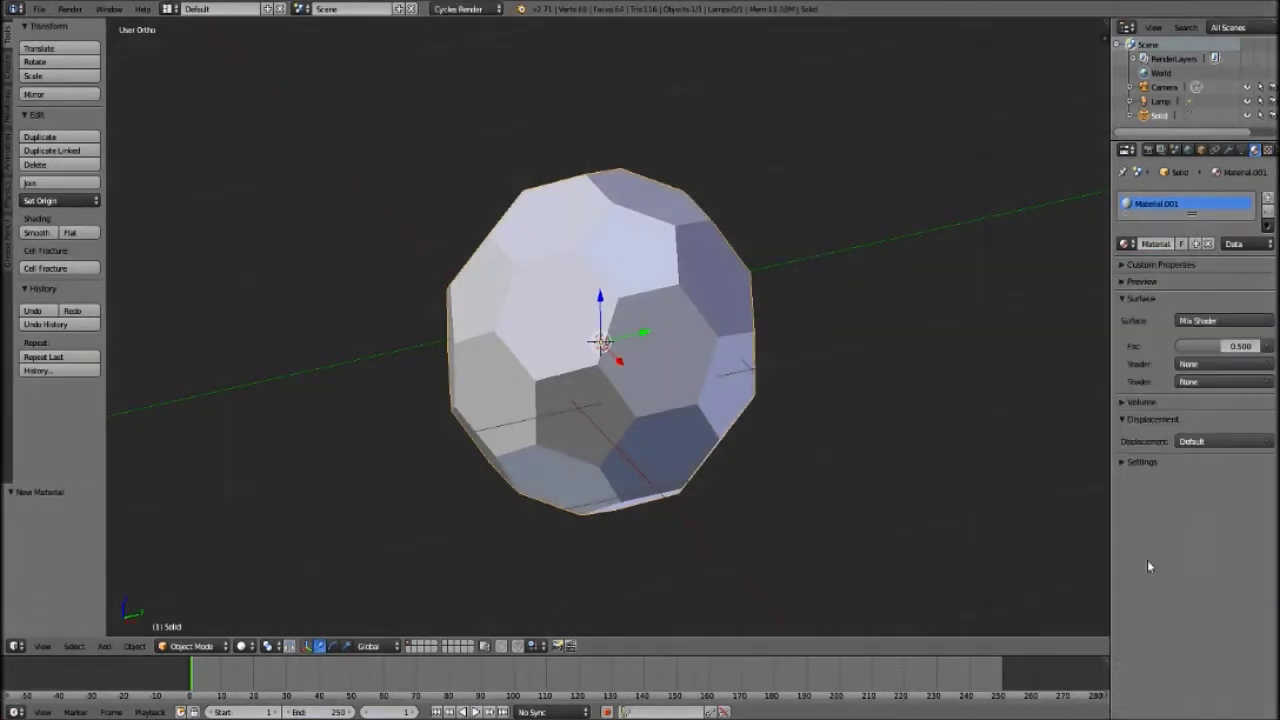
{"action": "left_click", "coordinate": [1210, 364]}
{"action": "left_click", "coordinate": [1200, 207]}
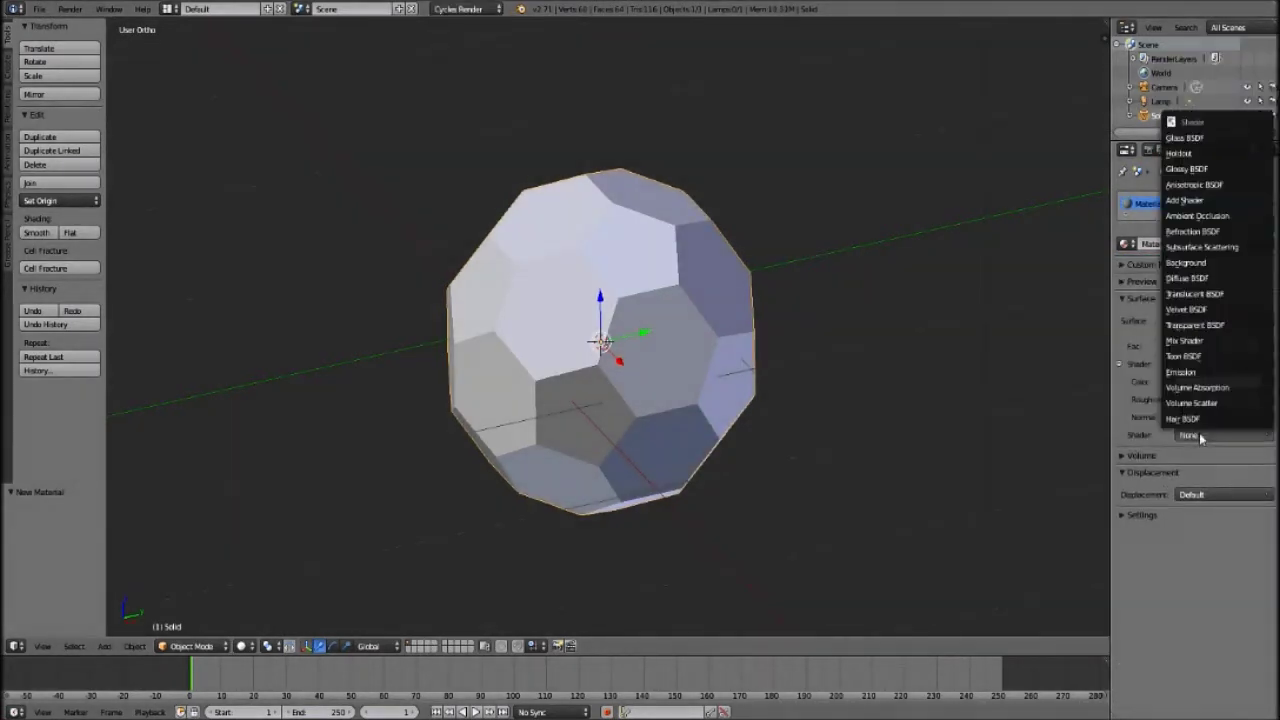
{"action": "left_click", "coordinate": [1201, 382]}
{"action": "left_click", "coordinate": [1201, 169]}
Set the glossy roughness to 0.03 and the mix factor to 0.2, and name the material white.
{"action": "left_click", "coordinate": [1247, 488]}
{"action": "type", "text": ".03"}
{"action": "key", "text": "Return"}
{"action": "left_click", "coordinate": [1246, 347]}
{"action": "type", "text": ".2"}
{"action": "key", "text": "Return"}
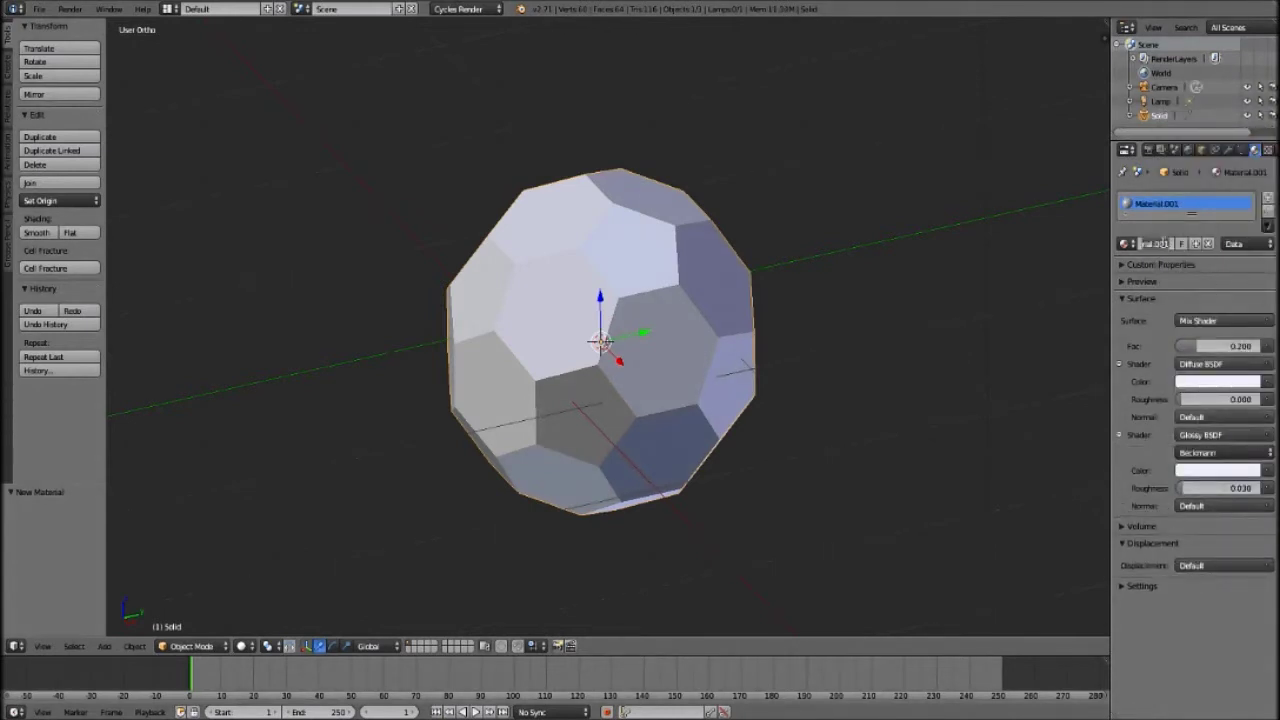
{"action": "key", "text": "Return"}
In Edit Mode, select one hexagon's diagonal edge plus all edges of similar length and dissolve them.
{"action": "key", "text": "Tab"}
{"action": "key", "text": "a"}
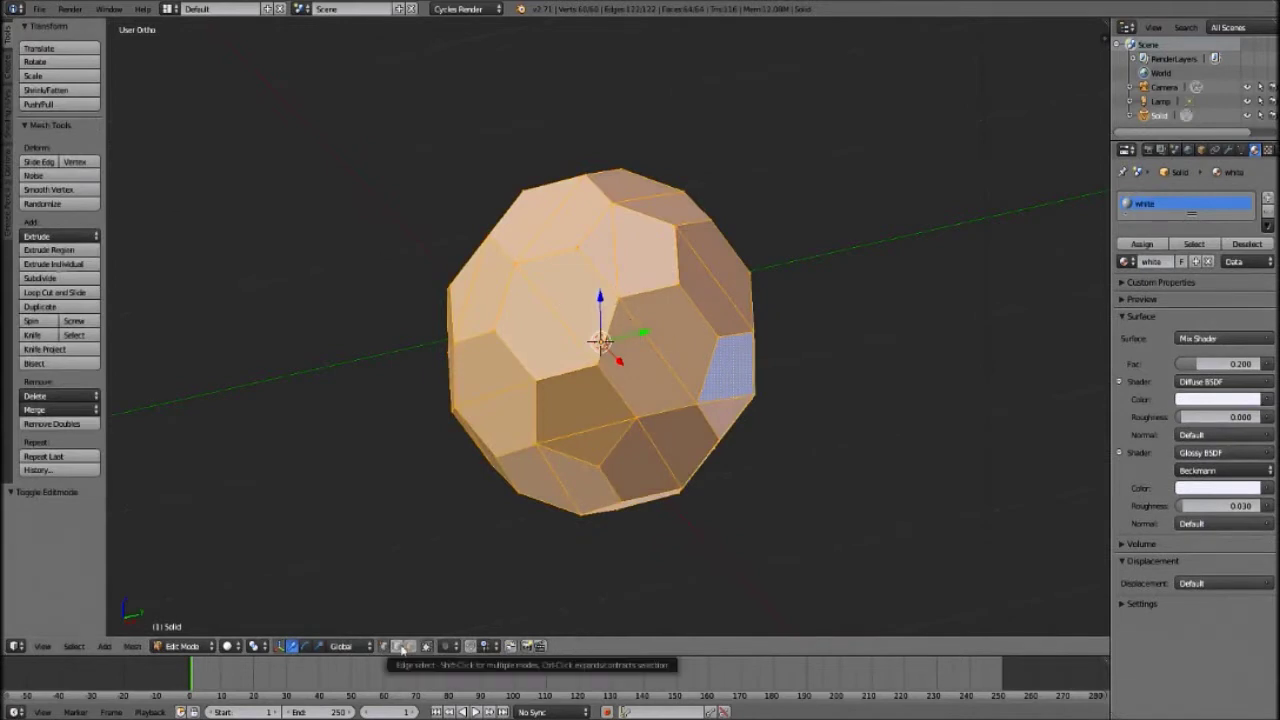
{"action": "right_click", "coordinate": [560, 320]}
{"action": "key", "text": "shift+g"}
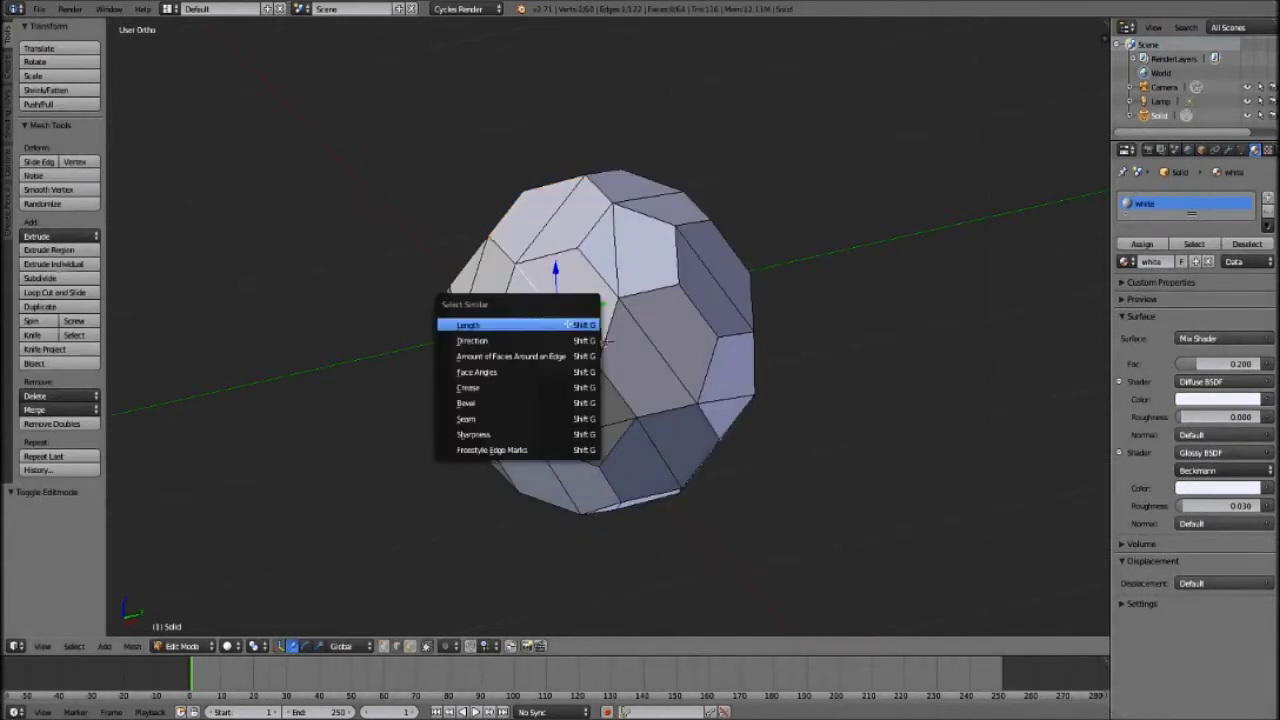
{"action": "left_click", "coordinate": [541, 321]}
{"action": "key", "text": "x"}
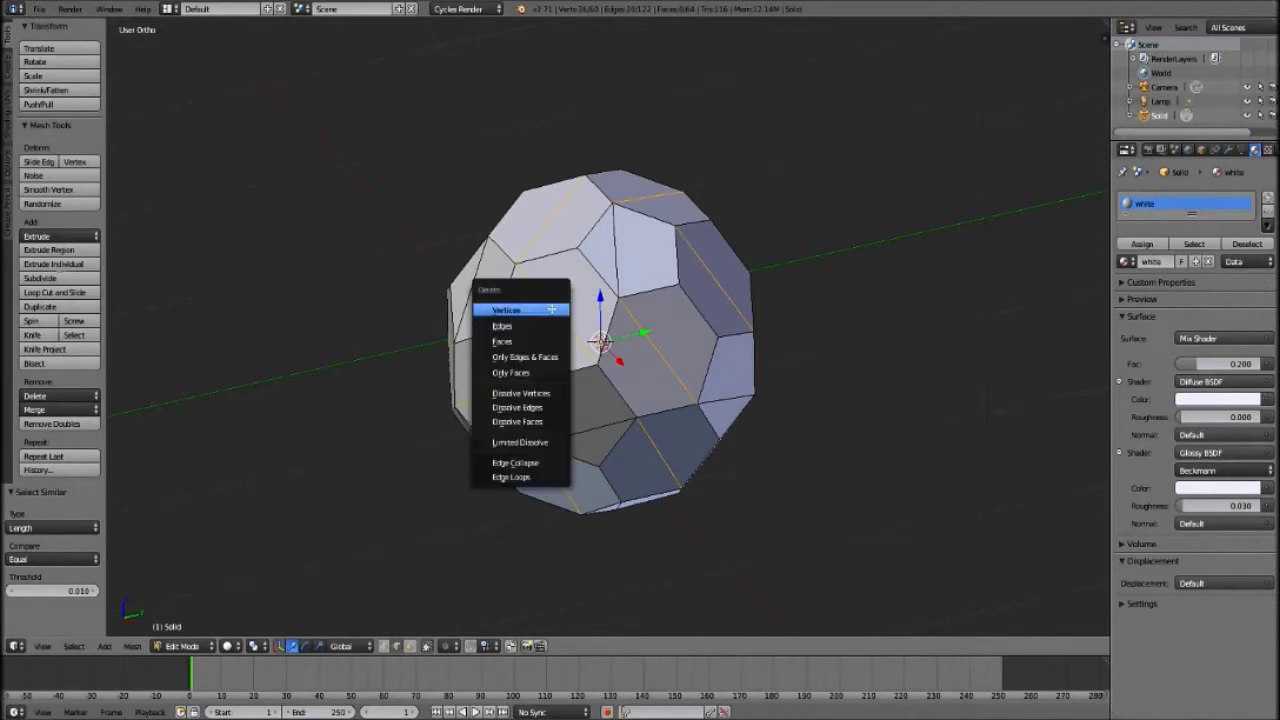
{"action": "left_click", "coordinate": [565, 392]}
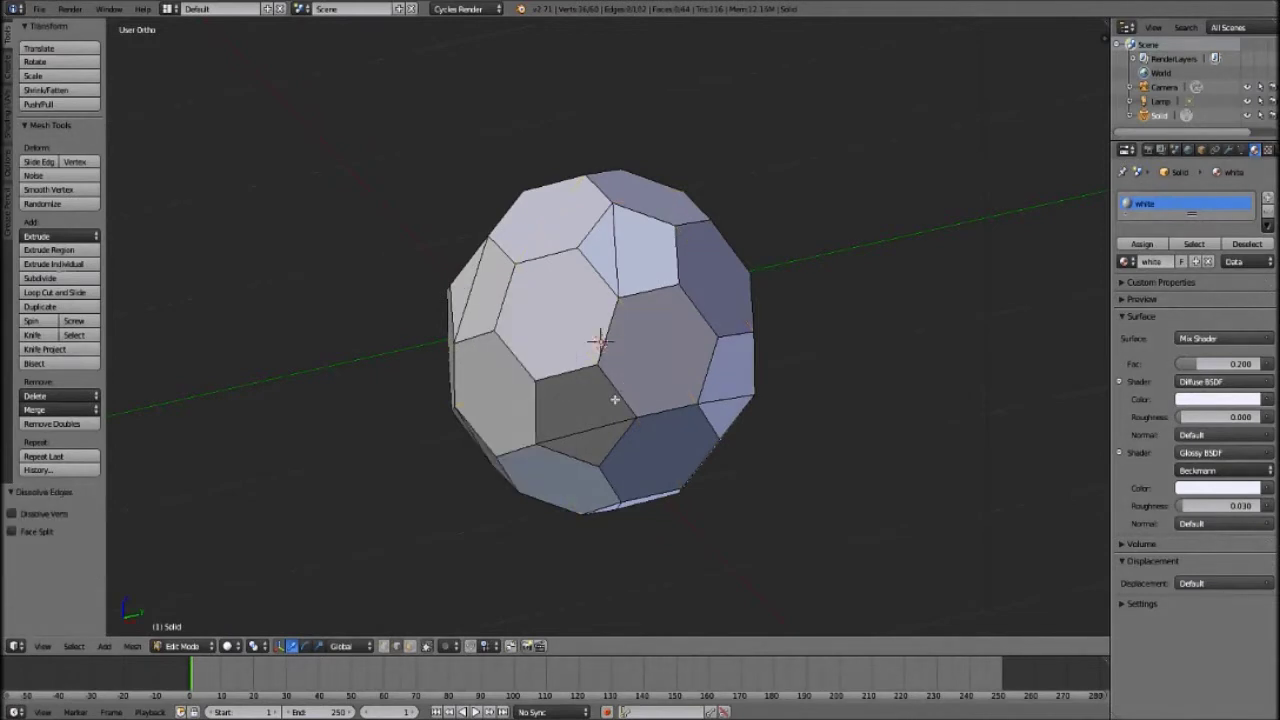
Select the dividing edge across a pentagon plus all edges of similar length and dissolve them.
{"action": "right_click", "coordinate": [602, 440]}
{"action": "key", "text": "shift+g"}
{"action": "left_click", "coordinate": [614, 371]}
{"action": "key", "text": "x"}
{"action": "left_click", "coordinate": [561, 394]}
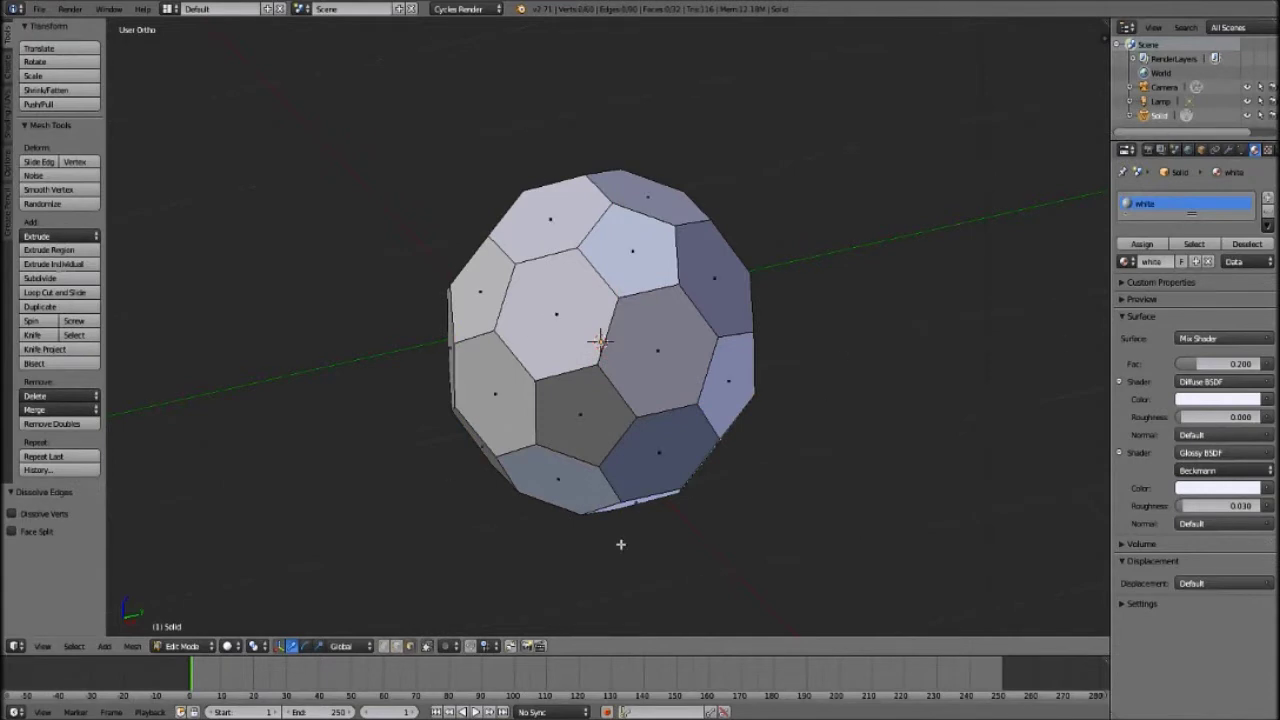
Select every pentagon face of the ball by picking one and using Select Similar.
{"action": "right_click", "coordinate": [594, 420]}
{"action": "key", "text": "shift+g"}
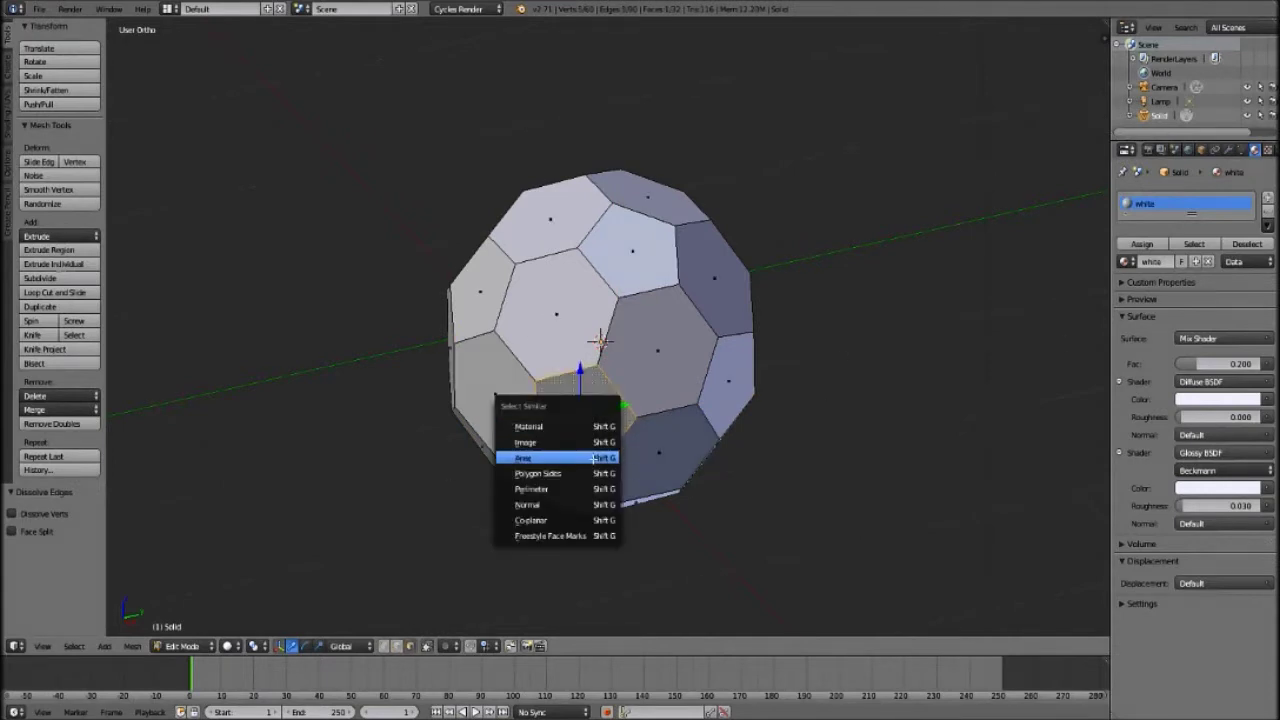
{"action": "left_click", "coordinate": [583, 449]}
Add a second material slot holding a copy of white named black, with a black diffuse colour and a grey glossy colour.
{"action": "left_click", "coordinate": [1268, 197]}
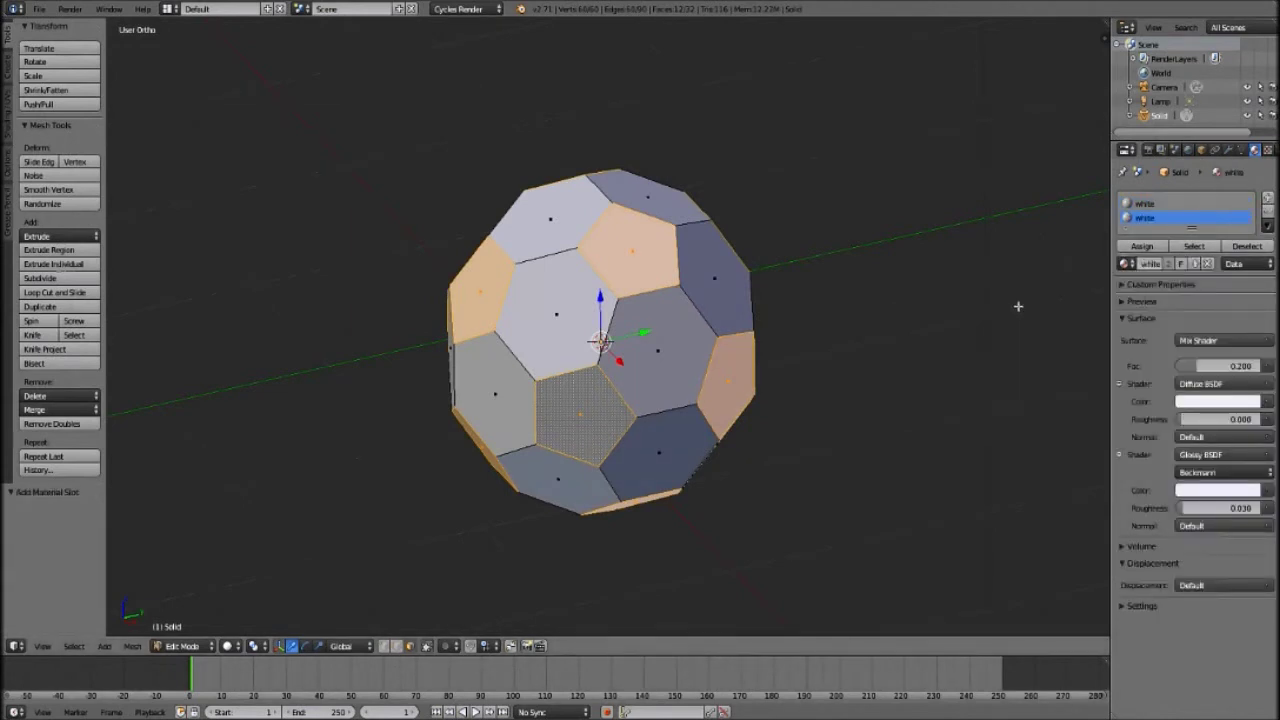
{"action": "left_click", "coordinate": [1193, 264]}
{"action": "left_click", "coordinate": [1213, 402]}
{"action": "left_click_drag", "start_coordinate": [1249, 262], "coordinate": [1249, 331]}
{"action": "left_click", "coordinate": [1214, 492]}
Set the black material's viewport colour to dark grey and assign the material to the selected pentagon faces.
{"action": "left_click", "coordinate": [1162, 606]}
{"action": "left_click", "coordinate": [1158, 643]}
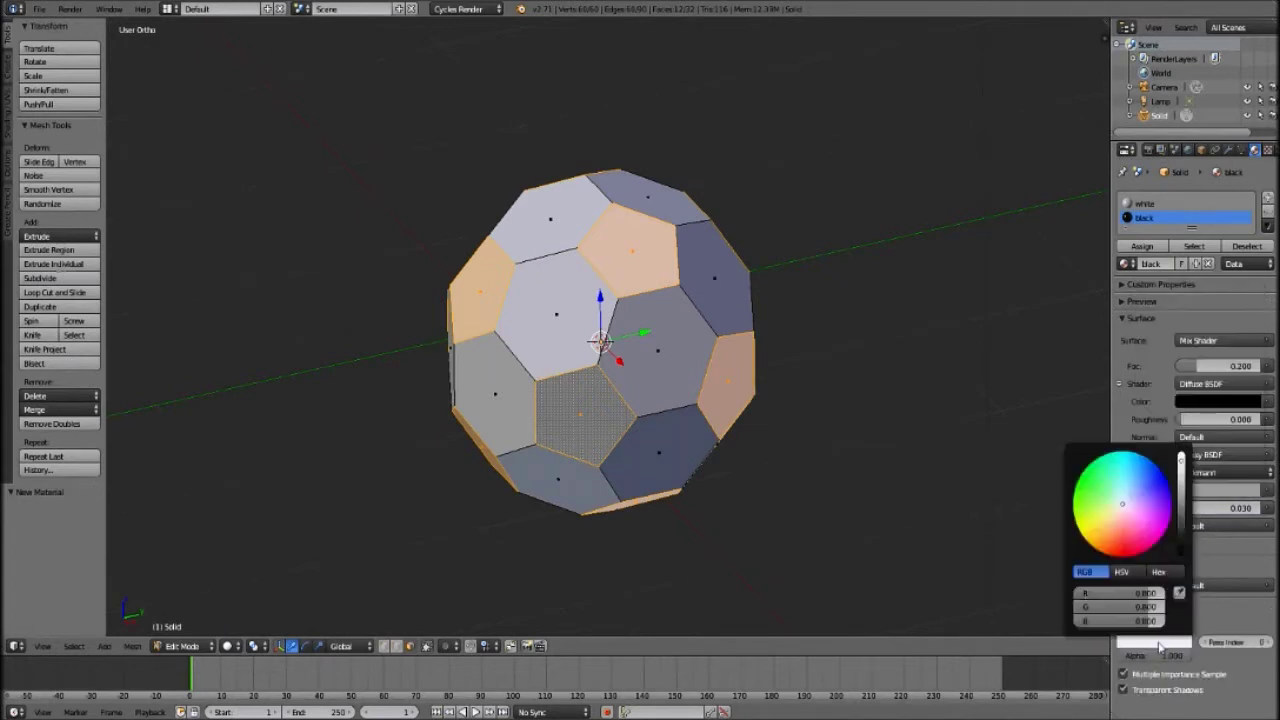
{"action": "left_click", "coordinate": [1181, 539]}
{"action": "left_click", "coordinate": [1142, 246]}
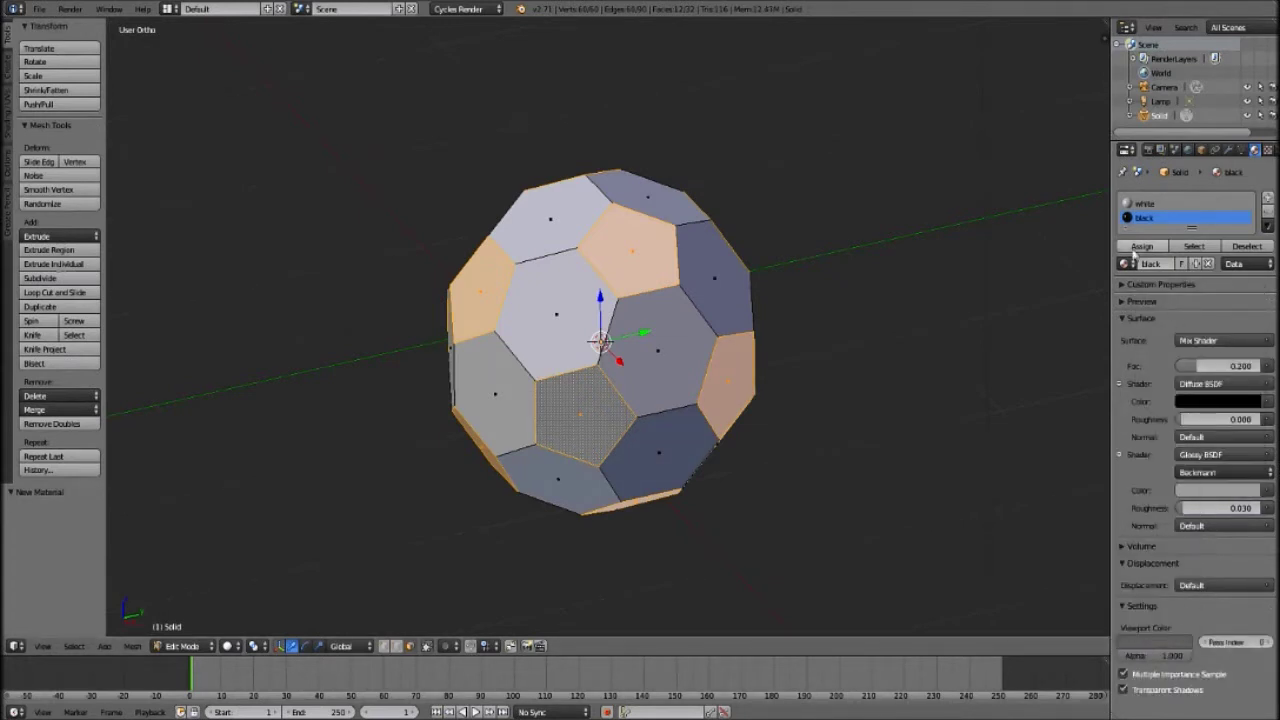
Return to Object Mode and duplicate the ball, placing the copy beside the original.
{"action": "key", "text": "Tab"}
{"action": "key", "text": "shift+d"}
{"action": "left_click", "coordinate": [916, 336]}
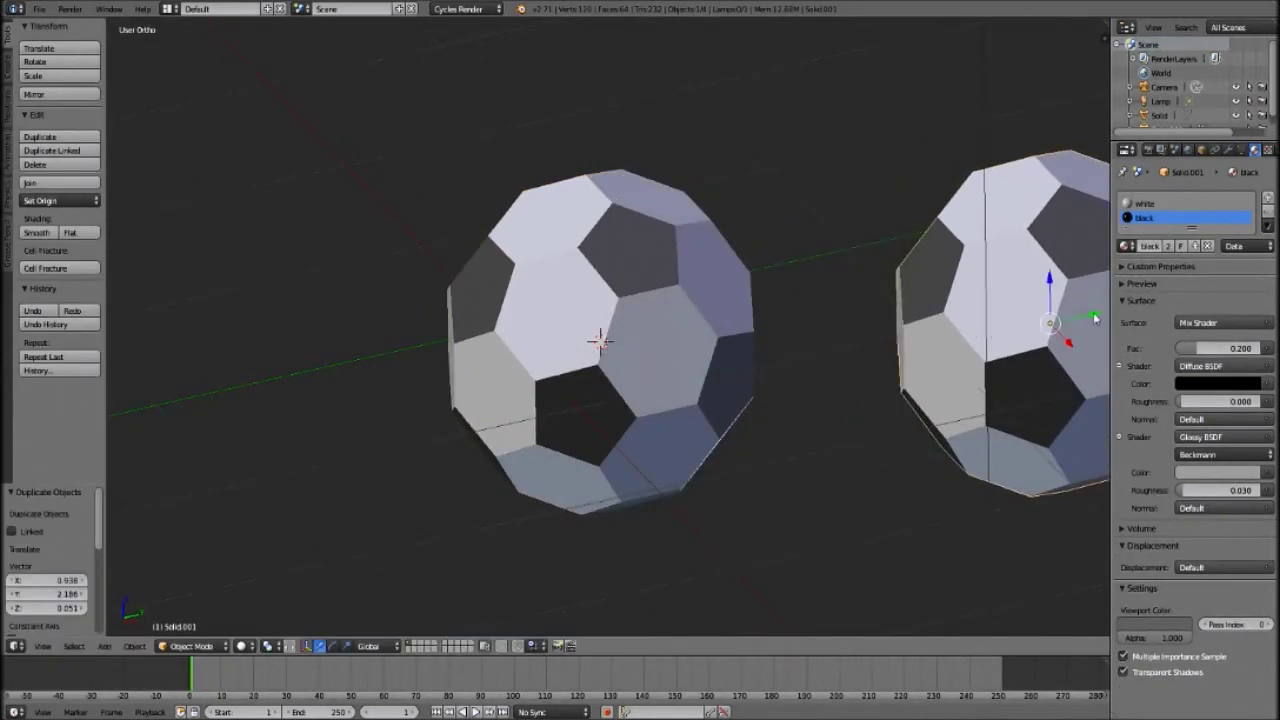
Select all faces of the original ball in Edit Mode and extrude them individually with zero offset.
{"action": "right_click", "coordinate": [486, 326]}
{"action": "key", "text": "Tab"}
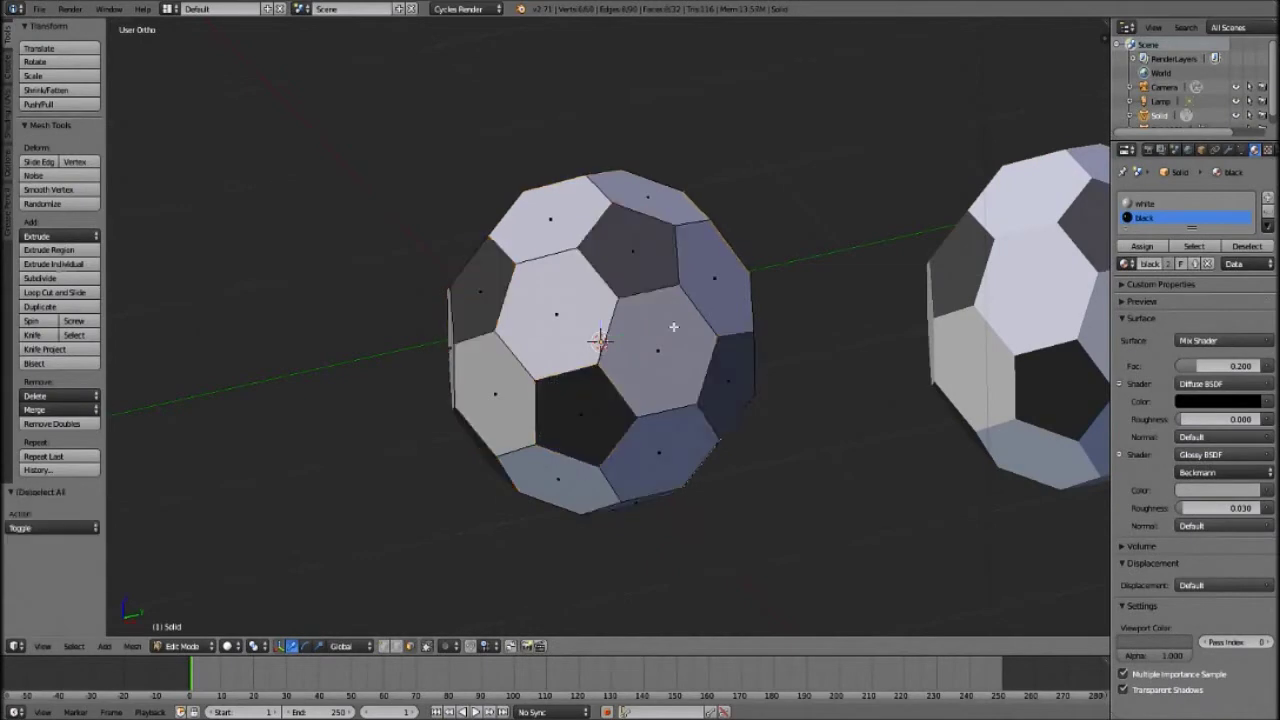
{"action": "key", "text": "a"}
{"action": "key", "text": "a"}
{"action": "left_click", "coordinate": [82, 265]}
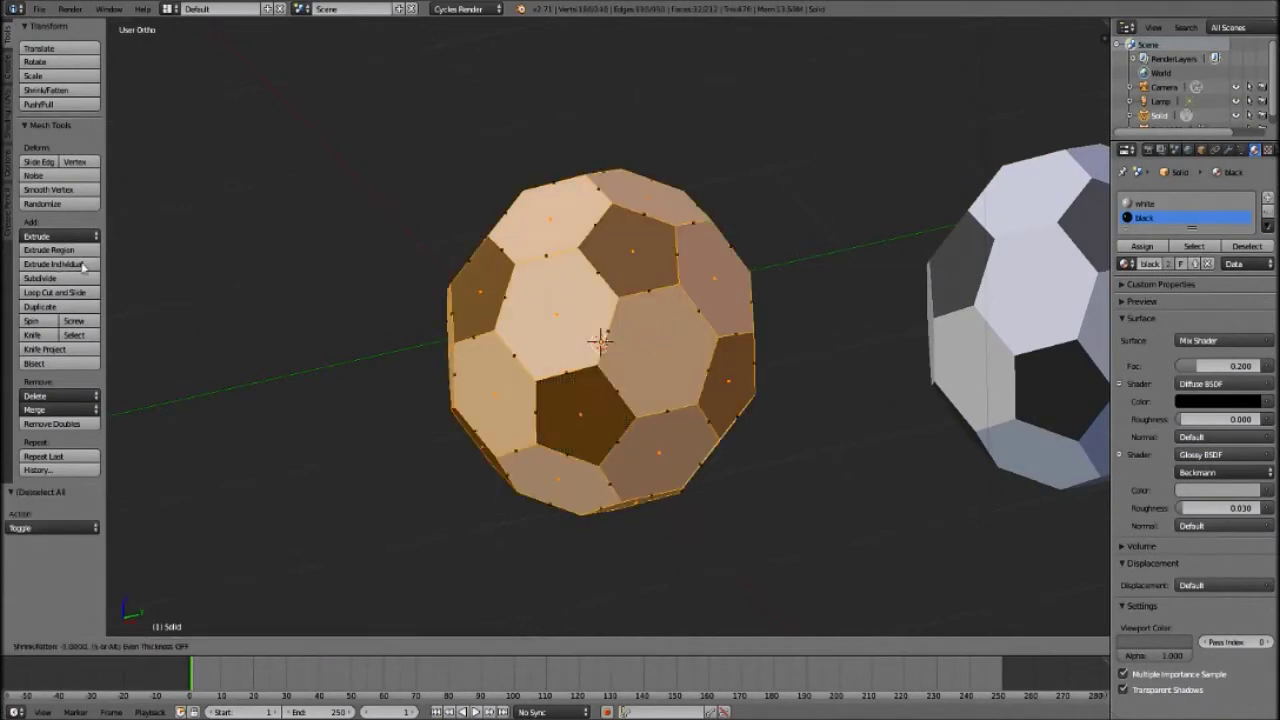
{"action": "right_click", "coordinate": [664, 330]}
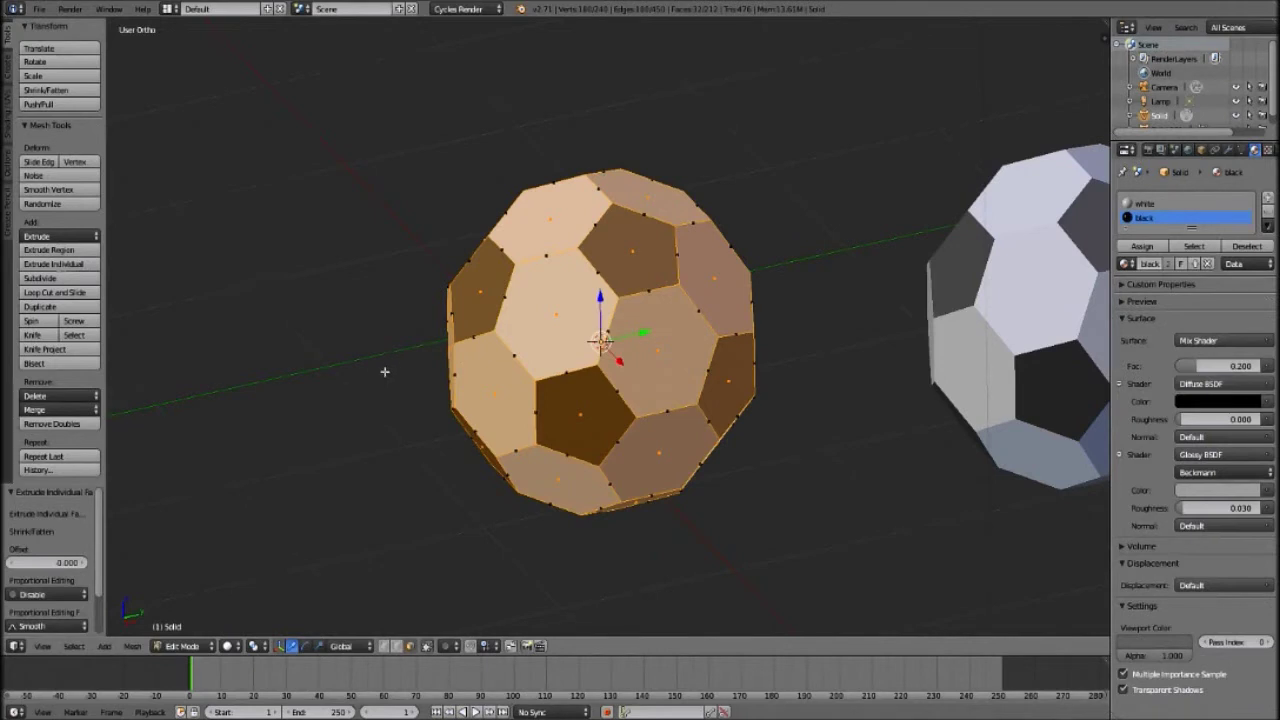
Poke the extruded faces and subdivide them with 8 cuts.
{"action": "key", "text": "alt+p"}
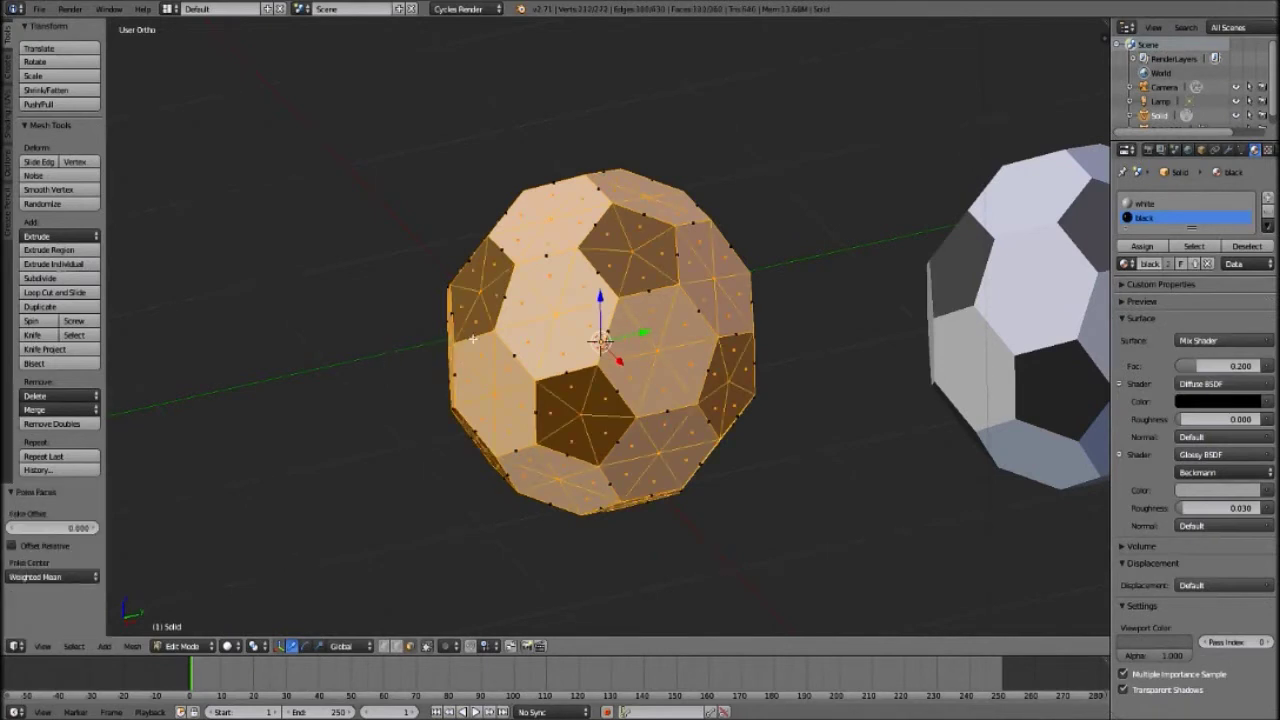
{"action": "left_click", "coordinate": [42, 278]}
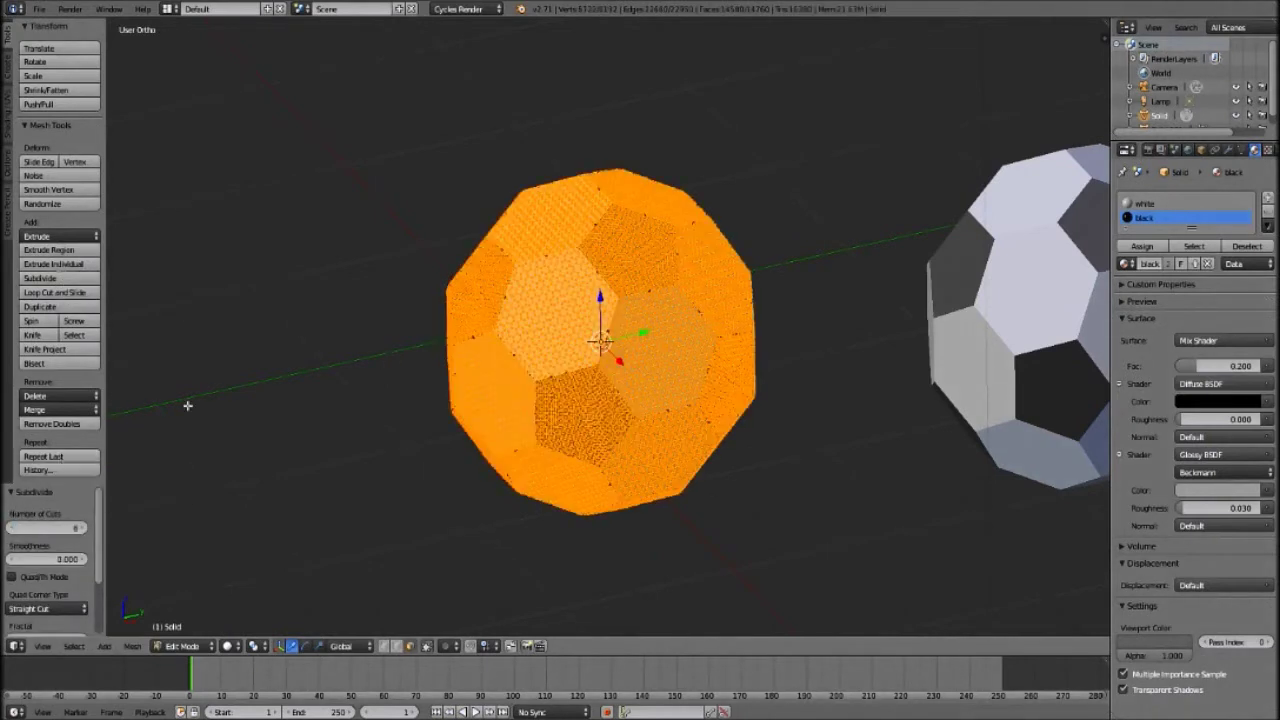
Shrink the selection inward from the panel seams and scale the selected panels by 1.2.
{"action": "key", "text": "ctrl+KP_Subtract"}
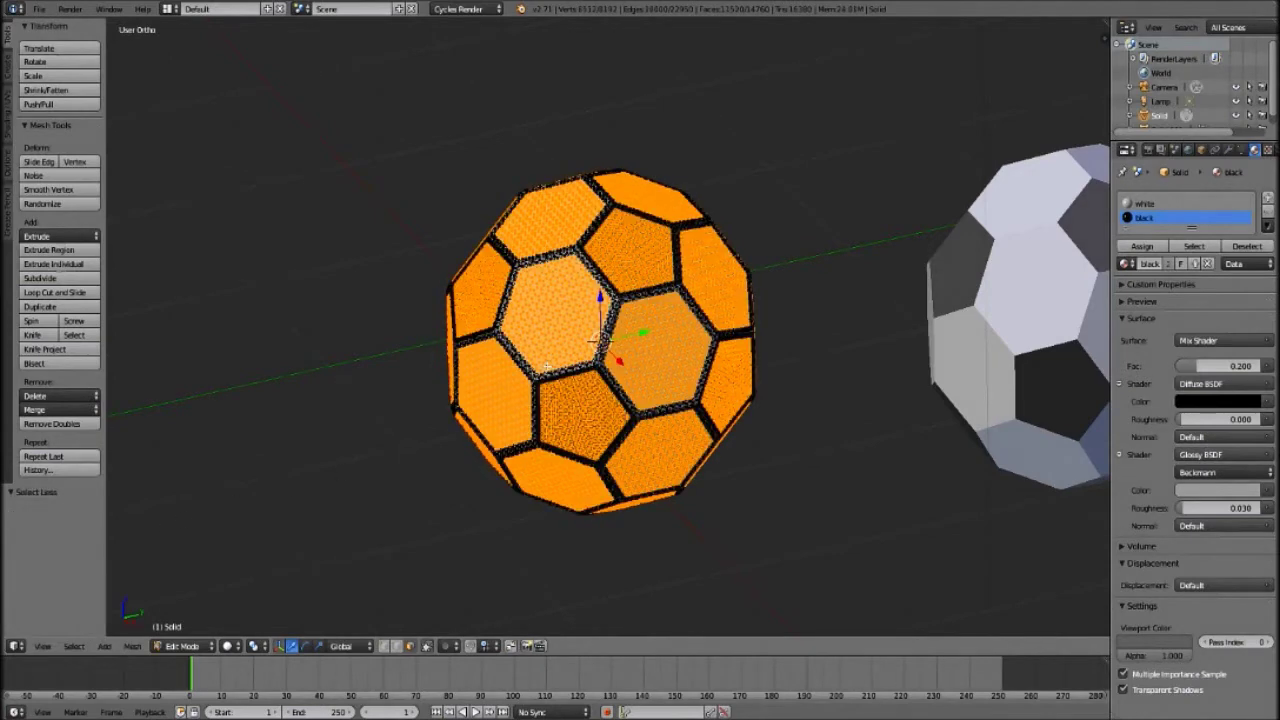
{"action": "type", "text": "s1.2"}
{"action": "key", "text": "Return"}
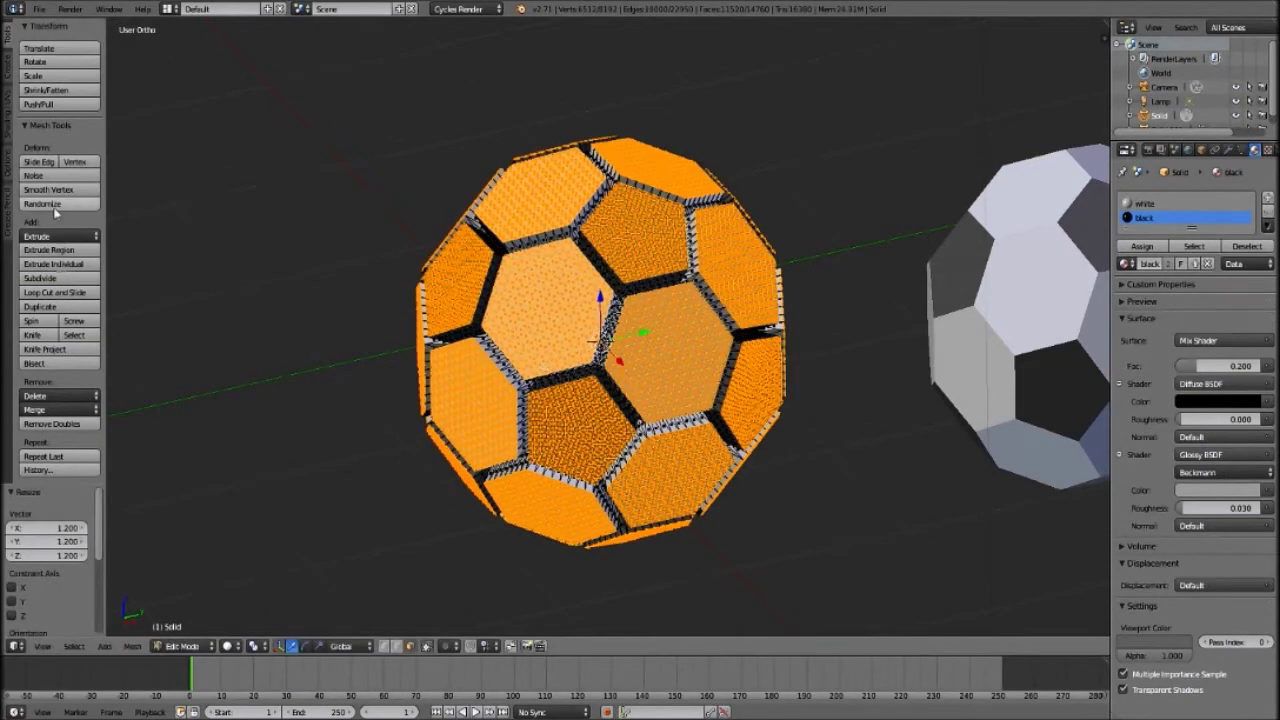
Smooth the raised panels' vertices and apply smooth shading to the whole ball.
{"action": "left_click", "coordinate": [56, 190]}
{"action": "key", "text": "Tab"}
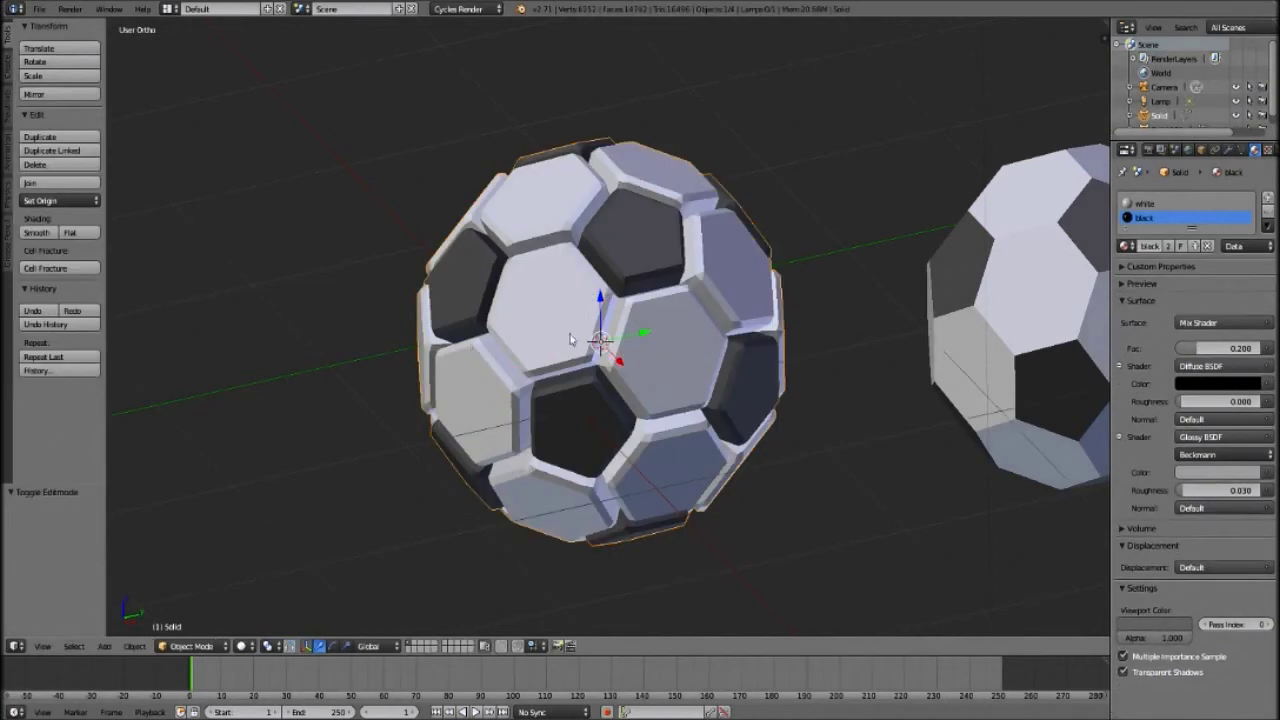
{"action": "left_click", "coordinate": [36, 232]}
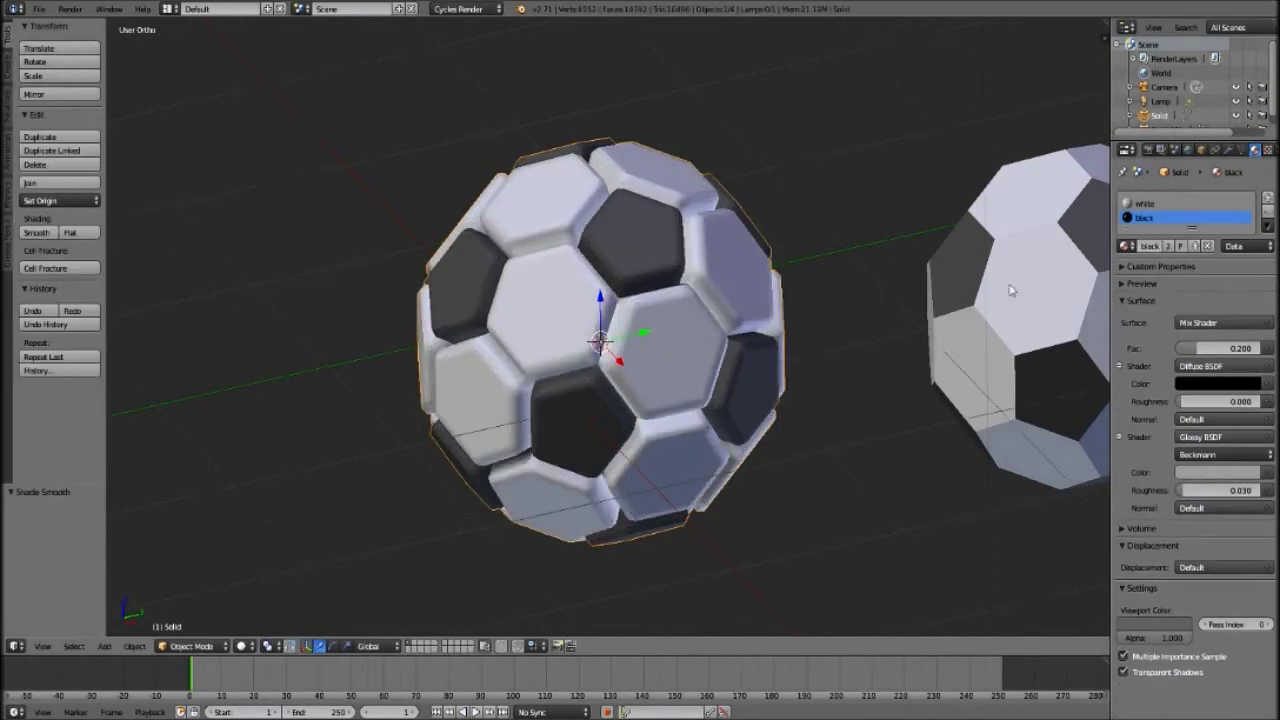
Add a Cast modifier of type Sphere to the ball with a factor of 0.90.
{"action": "left_click", "coordinate": [1229, 149]}
{"action": "left_click", "coordinate": [1195, 197]}
{"action": "left_click", "coordinate": [1020, 243]}
{"action": "left_click_drag", "start_coordinate": [1215, 281], "coordinate": [1240, 280]}
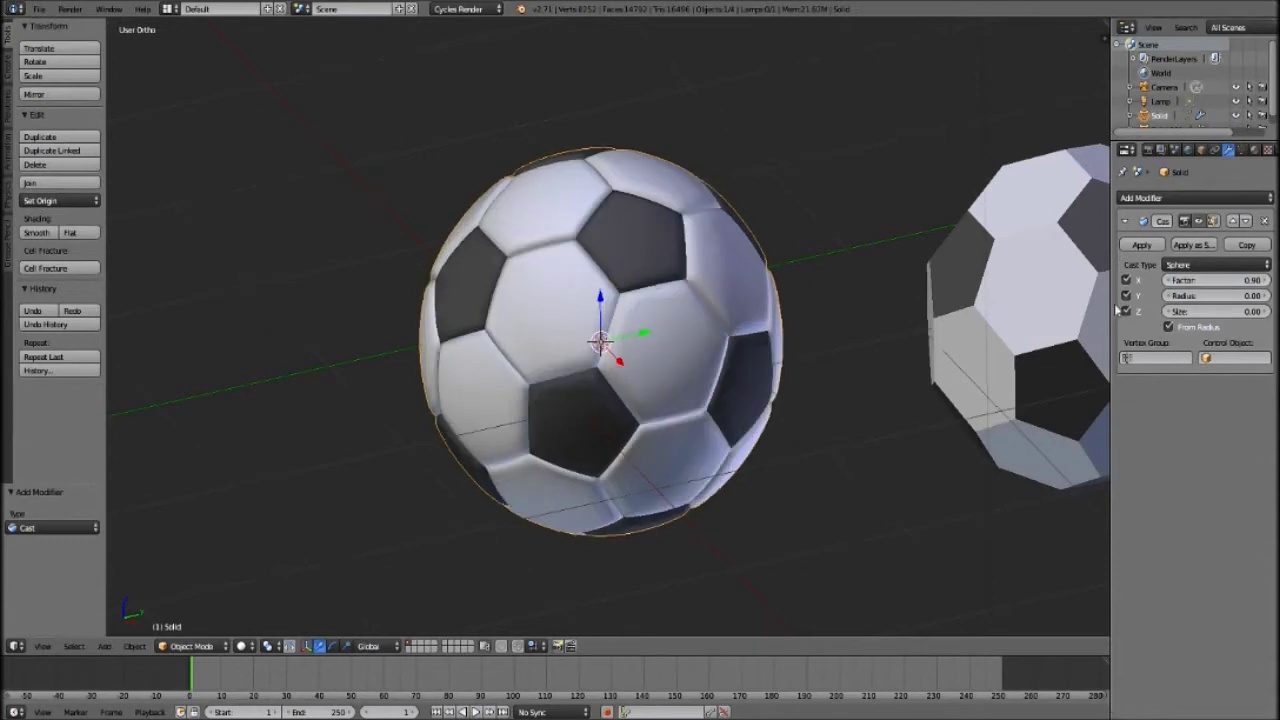
Save the project as a Blender file in the Documents folder.
{"action": "left_click", "coordinate": [39, 9]}
{"action": "left_click", "coordinate": [62, 132]}
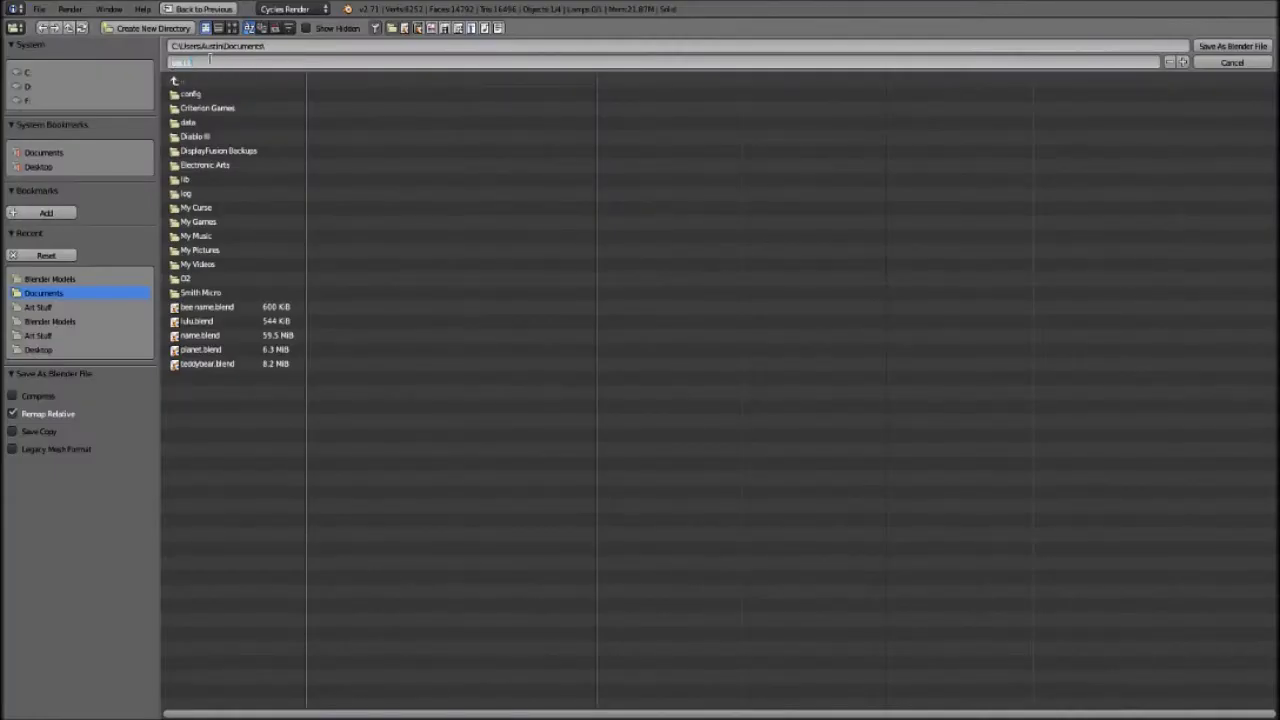
{"action": "left_click", "coordinate": [1240, 46]}
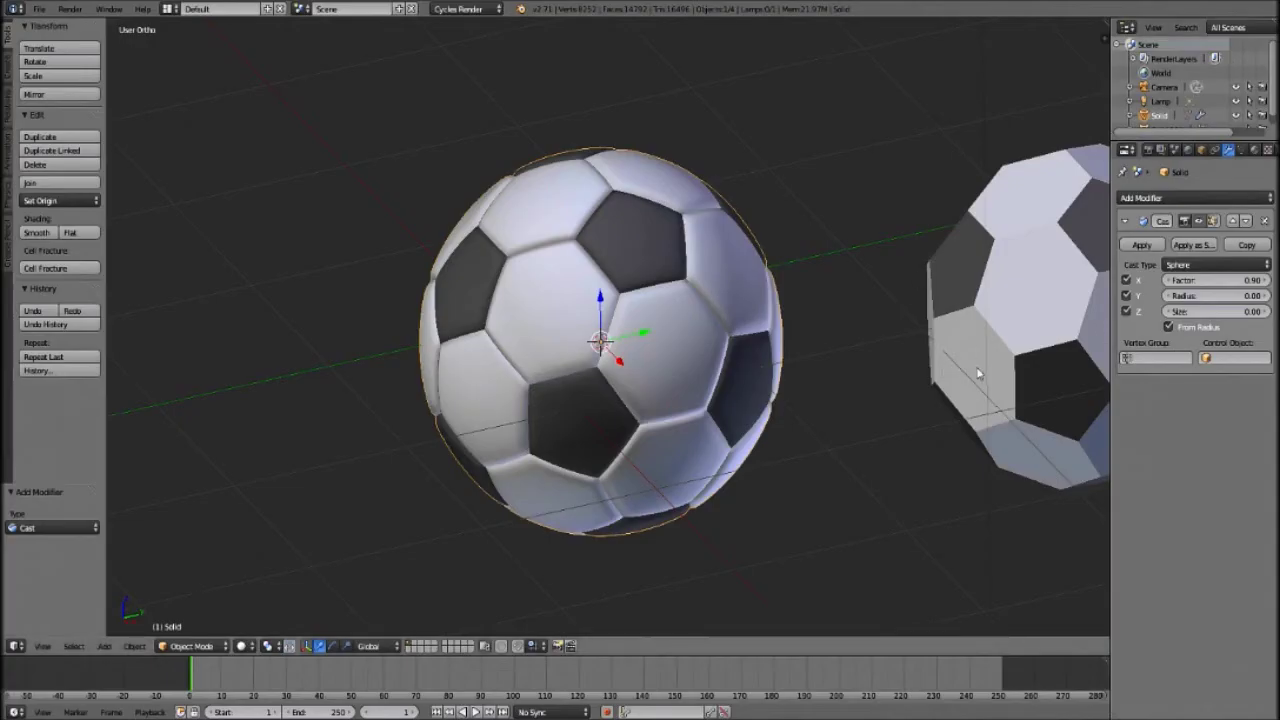
Select all of the duplicate ball's geometry in Edit Mode and delete only its faces, keeping the edges.
{"action": "scroll", "coordinate": [845, 338], "scroll_direction": "up", "scroll_amount": 20, "text": "ctrl"}
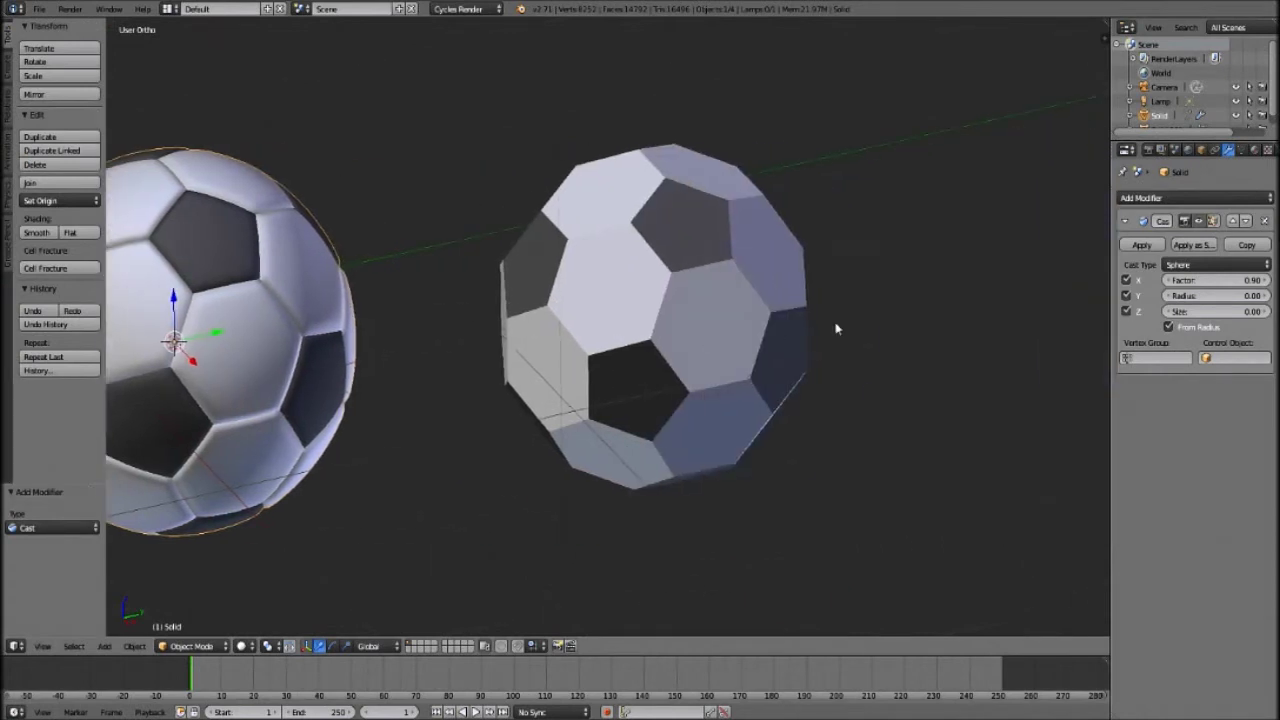
{"action": "right_click", "coordinate": [802, 337]}
{"action": "key", "text": "Tab"}
{"action": "key", "text": "a"}
{"action": "key", "text": "a"}
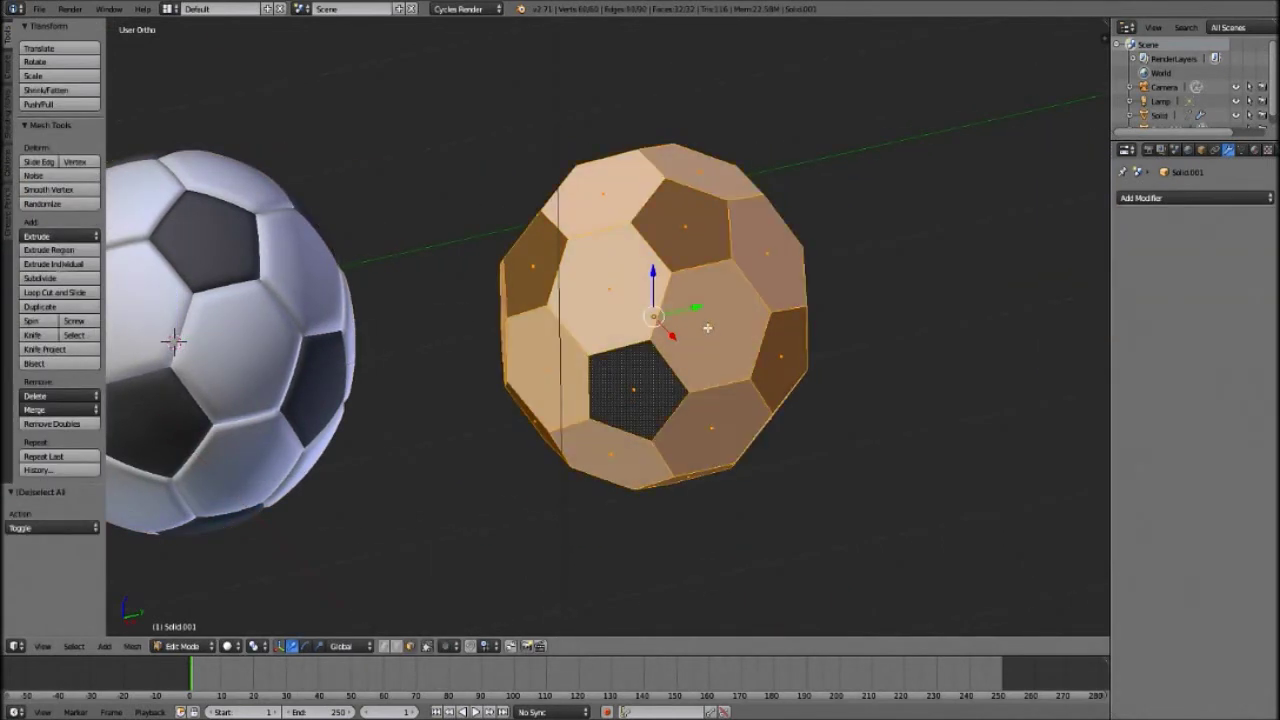
{"action": "key", "text": "x"}
{"action": "left_click", "coordinate": [685, 297]}
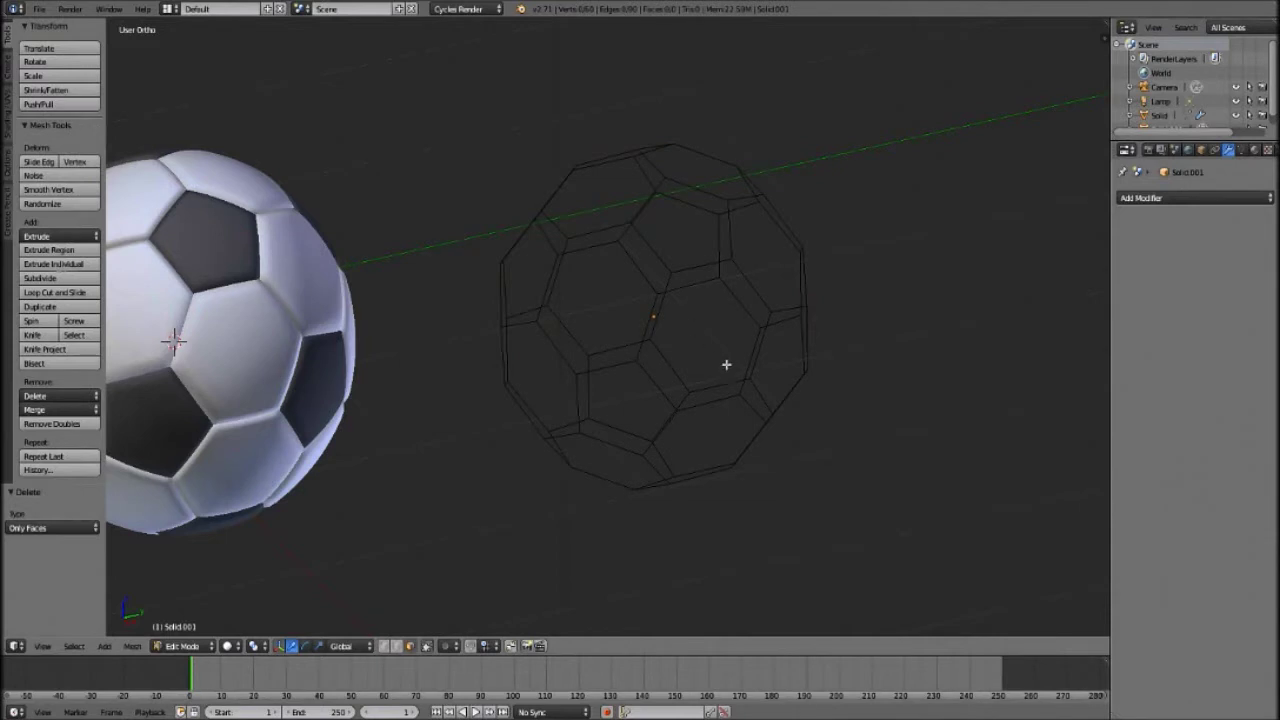
Select all edges of the duplicate's wireframe and subdivide them with 24 cuts.
{"action": "key", "text": "a"}
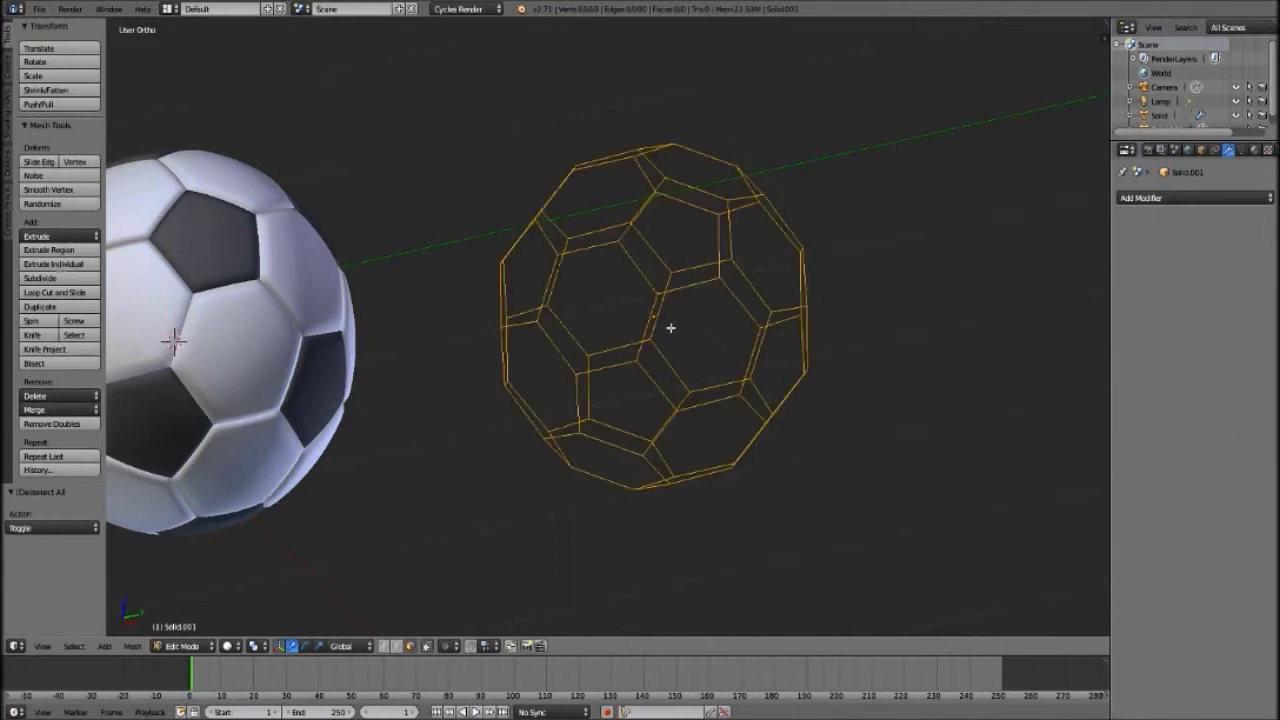
{"action": "left_click", "coordinate": [59, 277]}
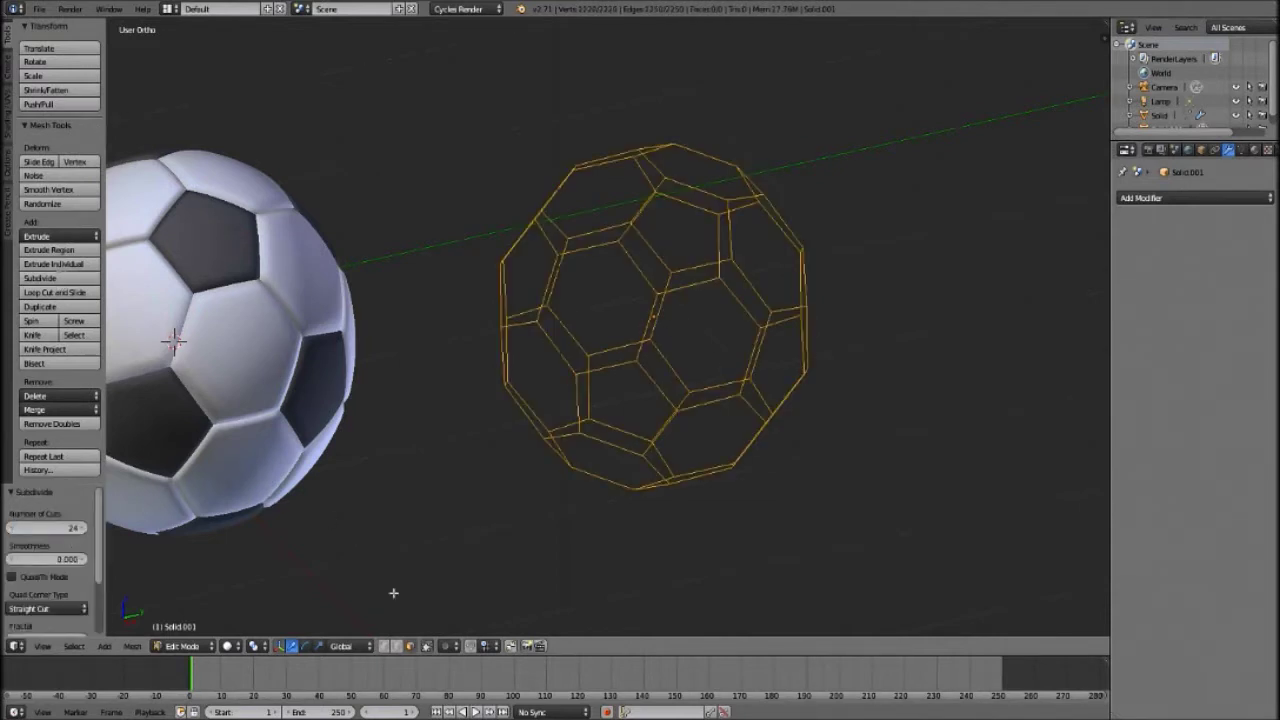
Apply Checker Deselect with an Nth selection of 2 and delete the edges still selected.
{"action": "left_click", "coordinate": [73, 646]}
{"action": "left_click", "coordinate": [110, 548]}
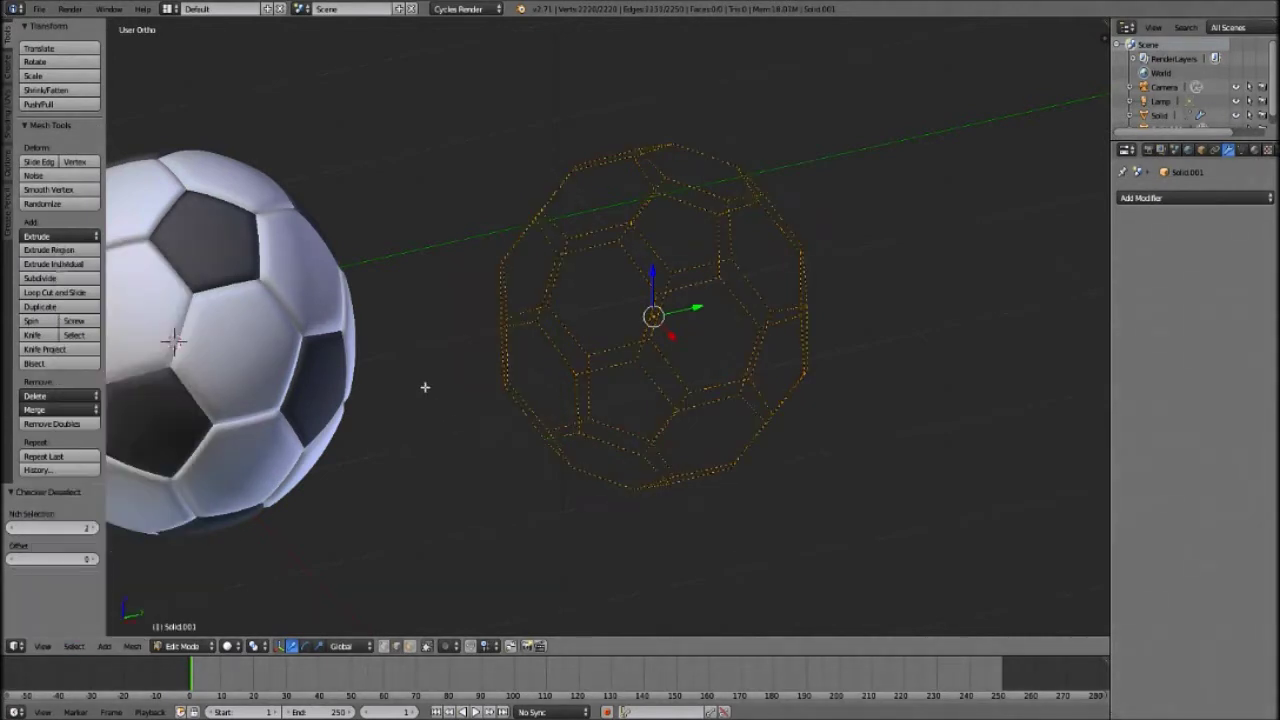
{"action": "key", "text": "x"}
{"action": "left_click", "coordinate": [447, 368]}
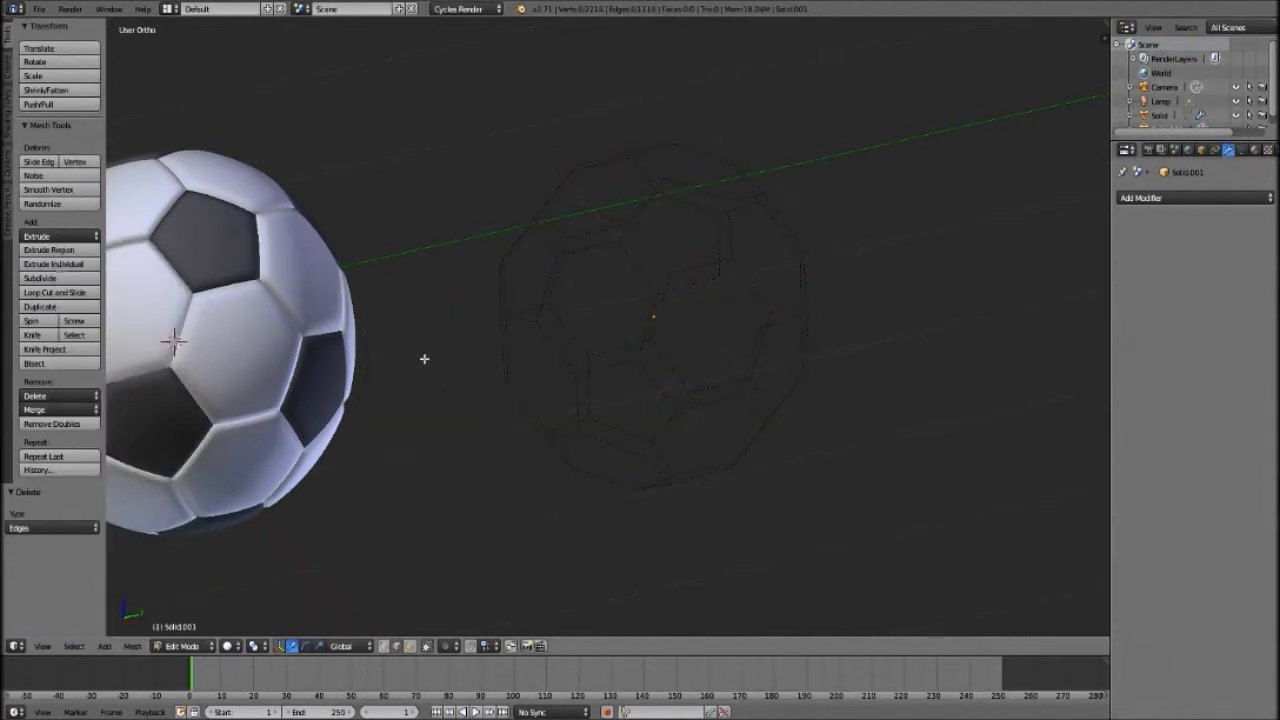
Switch the wireframe mesh to vertex selection mode.
{"action": "scroll", "coordinate": [745, 325], "scroll_direction": "up", "scroll_amount": 4}
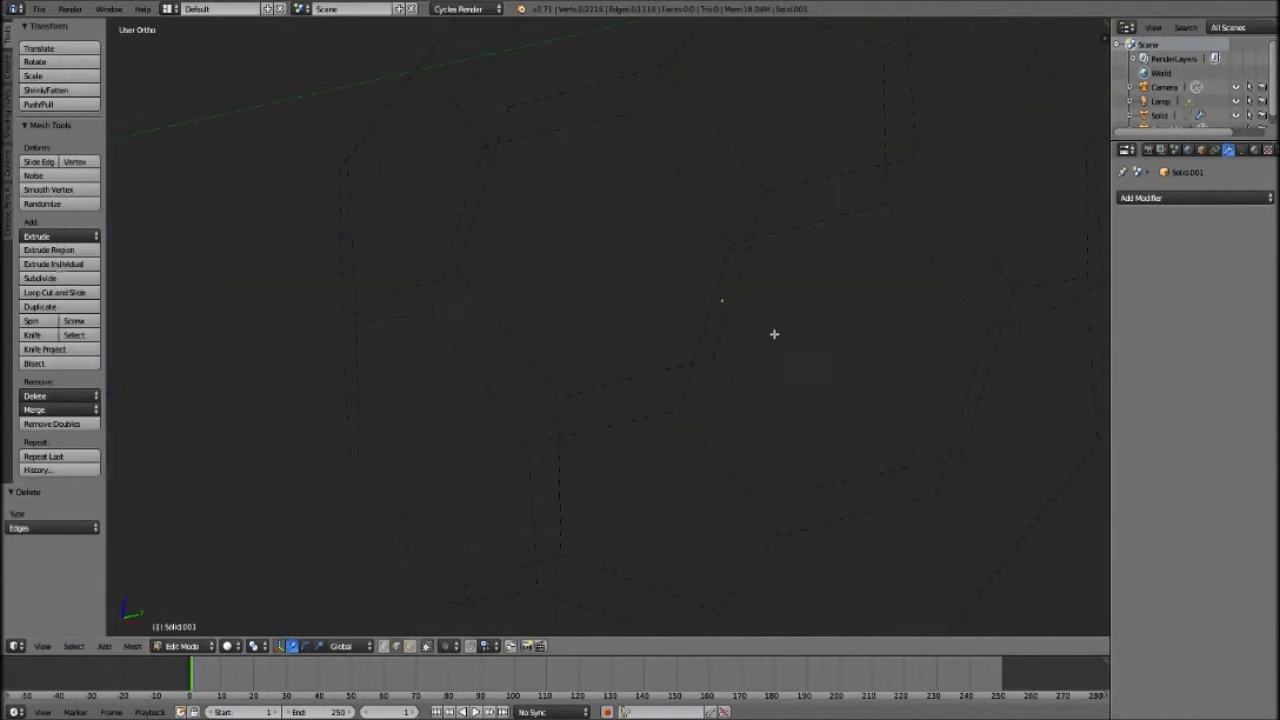
{"action": "left_click", "coordinate": [384, 647]}
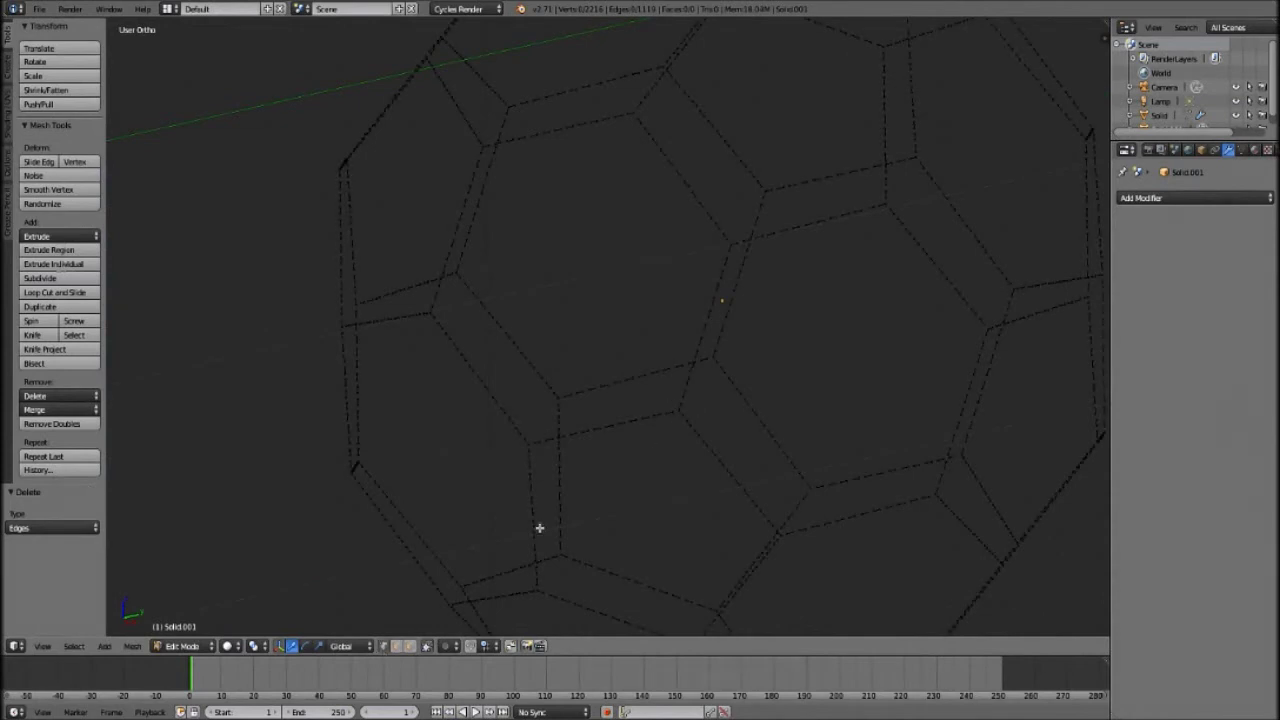
{"action": "scroll", "coordinate": [556, 422], "scroll_direction": "up", "scroll_amount": 5}
Try to pick out the corner vertices of the dashed wireframe with Select Similar, and undo the attempts.
{"action": "key", "text": "shift+g"}
{"action": "left_click", "coordinate": [513, 474]}
{"action": "scroll", "coordinate": [606, 426], "scroll_direction": "up", "scroll_amount": 1}
{"action": "right_click", "coordinate": [457, 536]}
{"action": "left_click", "coordinate": [620, 408]}
{"action": "middle_click_drag", "start_coordinate": [545, 380], "coordinate": [631, 380], "text": "shift"}
{"action": "scroll", "coordinate": [631, 380], "scroll_direction": "down", "scroll_amount": 1}
{"action": "middle_click_drag", "start_coordinate": [566, 587], "coordinate": [636, 367], "text": "shift"}
{"action": "scroll", "coordinate": [636, 367], "scroll_direction": "up", "scroll_amount": 5}
{"action": "right_click", "coordinate": [469, 503]}
{"action": "key", "text": "shift+g"}
{"action": "left_click", "coordinate": [473, 500]}
{"action": "scroll", "coordinate": [529, 467], "scroll_direction": "down", "scroll_amount": 4}
{"action": "scroll", "coordinate": [527, 461], "scroll_direction": "down", "scroll_amount": 14, "text": "shift"}
{"action": "right_click", "coordinate": [562, 534]}
{"action": "scroll", "coordinate": [565, 544], "scroll_direction": "up", "scroll_amount": 11}
{"action": "scroll", "coordinate": [550, 460], "scroll_direction": "down", "scroll_amount": 20, "text": "shift"}
{"action": "scroll", "coordinate": [282, 448], "scroll_direction": "down", "scroll_amount": 10, "text": "ctrl"}
{"action": "scroll", "coordinate": [443, 405], "scroll_direction": "down", "scroll_amount": 5}
{"action": "scroll", "coordinate": [442, 403], "scroll_direction": "up", "scroll_amount": 4}
{"action": "scroll", "coordinate": [441, 399], "scroll_direction": "up", "scroll_amount": 19, "text": "shift"}
{"action": "scroll", "coordinate": [391, 364], "scroll_direction": "up", "scroll_amount": 20, "text": "shift"}
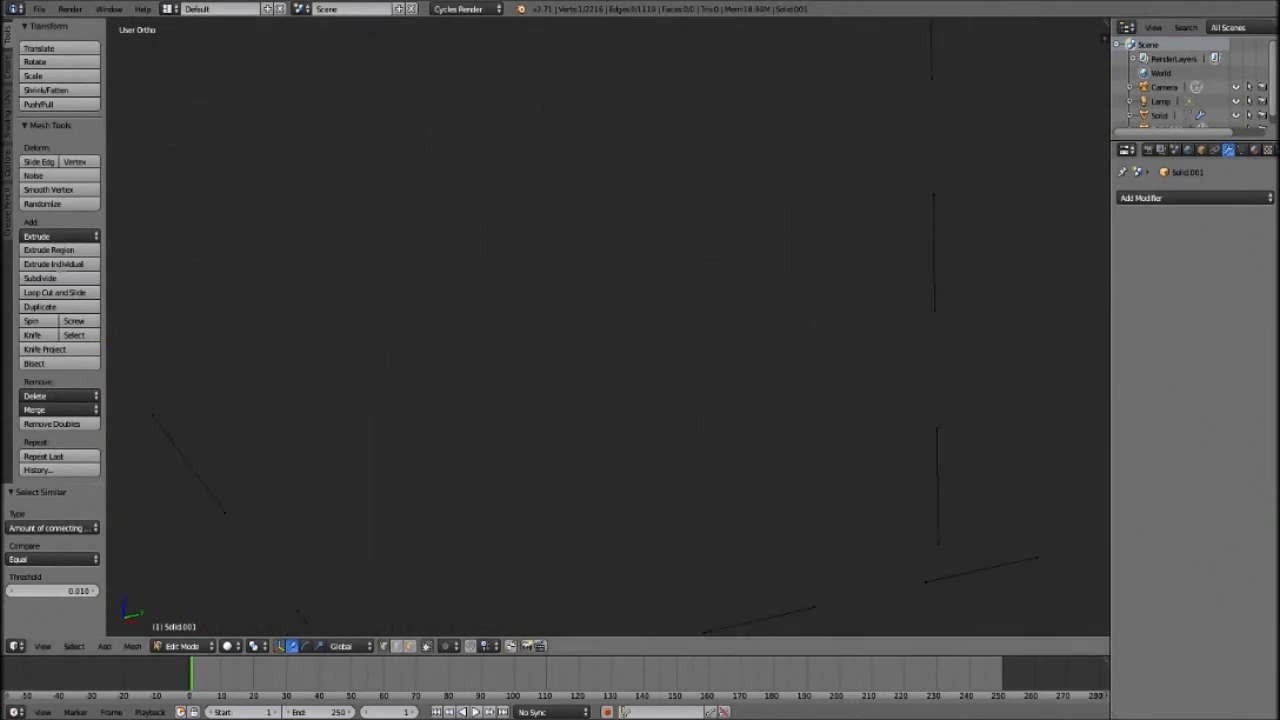
{"action": "scroll", "coordinate": [749, 354], "scroll_direction": "down", "scroll_amount": 11}
{"action": "key", "text": "ctrl+z"}
{"action": "scroll", "coordinate": [749, 354], "scroll_direction": "down", "scroll_amount": 7}
{"action": "key", "text": "ctrl+z"}
{"action": "key", "text": "ctrl+z"}
Try selecting vertices similar to one near a lower seam corner by amount of connecting edges, and undo the selection.
{"action": "scroll", "coordinate": [670, 351], "scroll_direction": "up", "scroll_amount": 4}
{"action": "scroll", "coordinate": [602, 486], "scroll_direction": "up", "scroll_amount": 5}
{"action": "scroll", "coordinate": [655, 470], "scroll_direction": "down", "scroll_amount": 5, "text": "shift"}
{"action": "right_click", "coordinate": [677, 496]}
{"action": "key", "text": "shift+g"}
{"action": "left_click", "coordinate": [687, 475]}
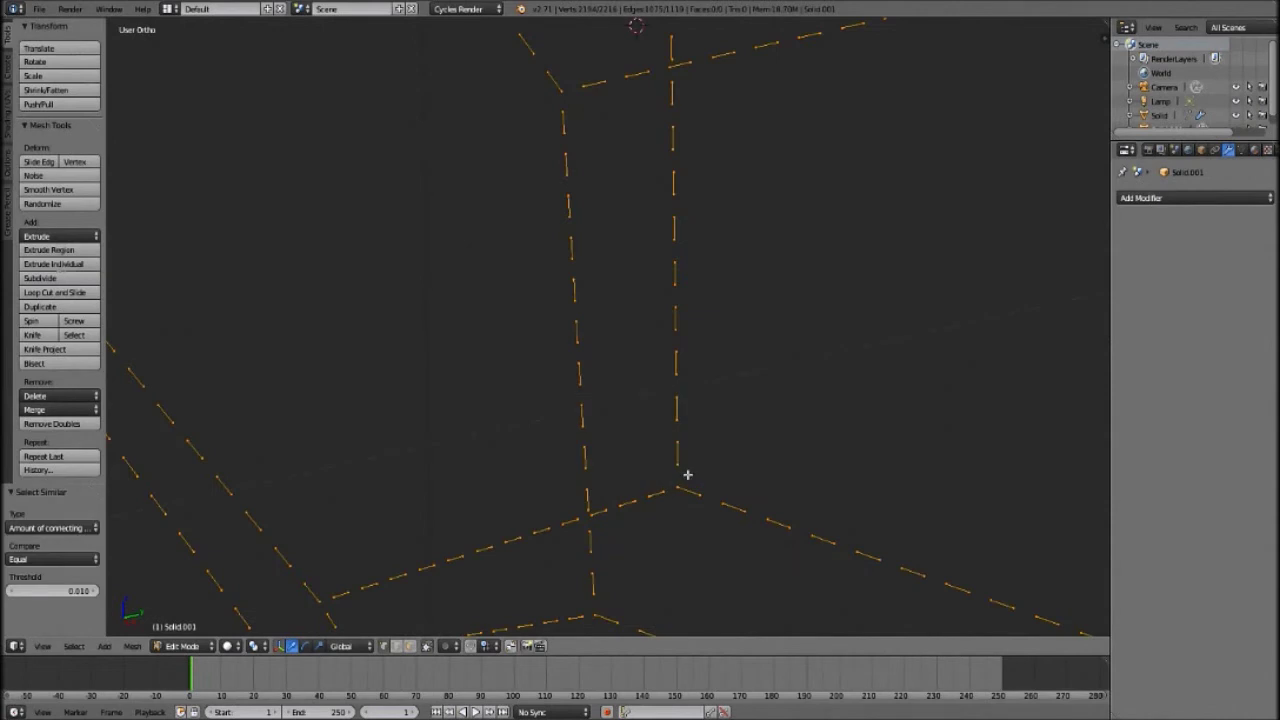
{"action": "key", "text": "ctrl+z"}
Try selecting vertices similar to one near an upper seam corner by amount of connecting edges, and drop the selection for a single vertex.
{"action": "scroll", "coordinate": [610, 500], "scroll_direction": "down", "scroll_amount": 3}
{"action": "scroll", "coordinate": [545, 360], "scroll_direction": "up", "scroll_amount": 4, "text": "shift"}
{"action": "scroll", "coordinate": [517, 200], "scroll_direction": "up", "scroll_amount": 8}
{"action": "scroll", "coordinate": [504, 203], "scroll_direction": "up", "scroll_amount": 3}
{"action": "scroll", "coordinate": [709, 189], "scroll_direction": "down", "scroll_amount": 7}
{"action": "scroll", "coordinate": [718, 192], "scroll_direction": "up", "scroll_amount": 8, "text": "shift"}
{"action": "scroll", "coordinate": [716, 195], "scroll_direction": "up", "scroll_amount": 1}
{"action": "right_click", "coordinate": [699, 184]}
{"action": "key", "text": "shift+g"}
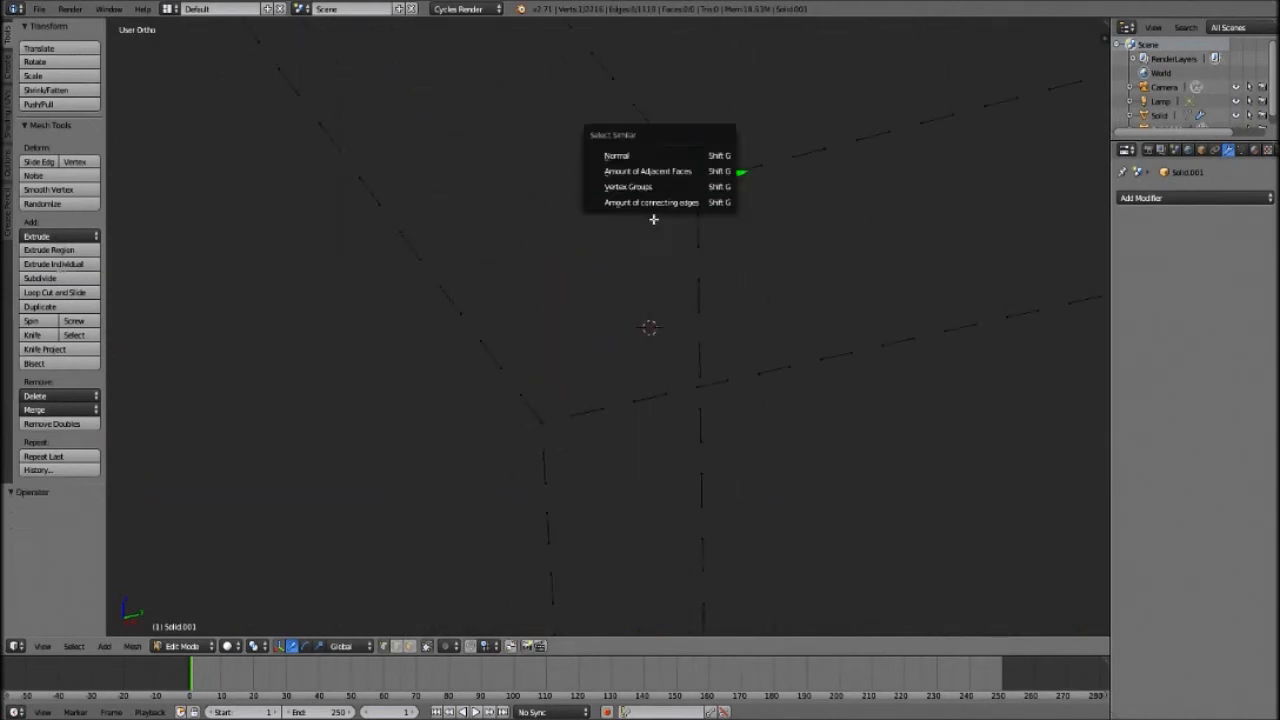
{"action": "left_click", "coordinate": [651, 202]}
{"action": "scroll", "coordinate": [777, 286], "scroll_direction": "down", "scroll_amount": 5}
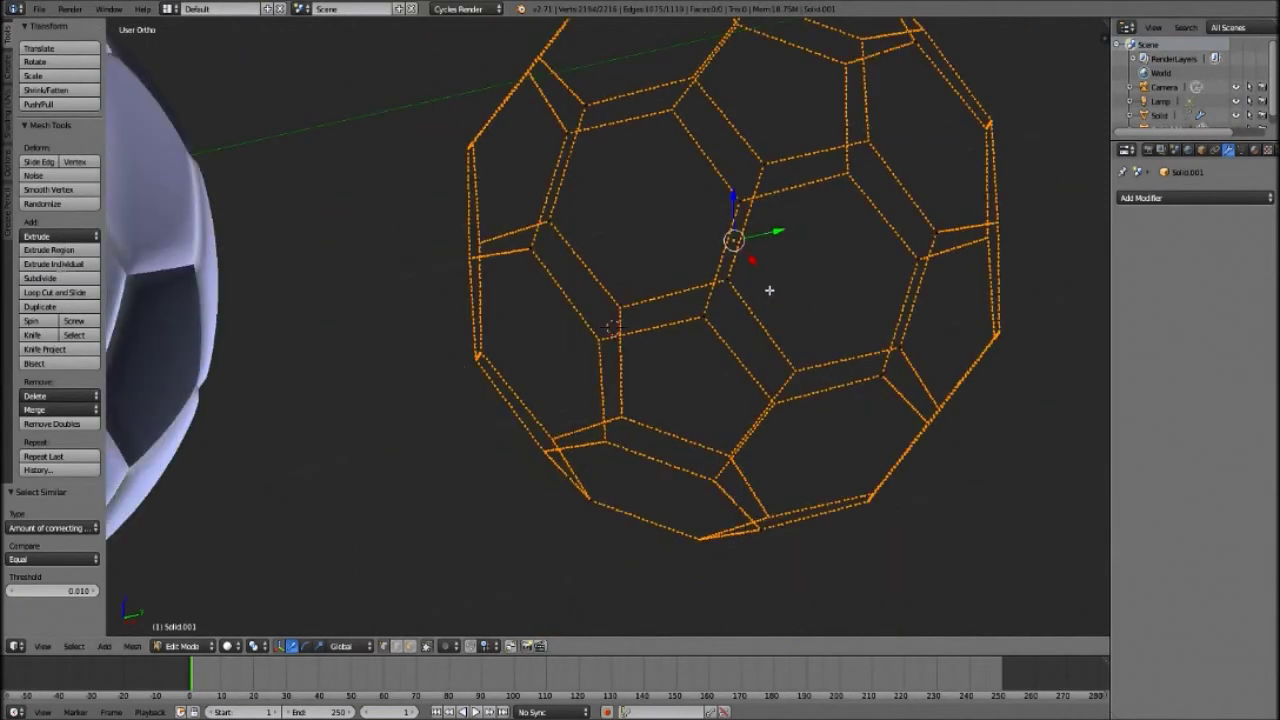
{"action": "scroll", "coordinate": [769, 290], "scroll_direction": "down", "scroll_amount": 2, "text": "shift"}
{"action": "right_click", "coordinate": [698, 281]}
{"action": "right_click", "coordinate": [736, 191]}
{"action": "left_click", "coordinate": [805, 248]}
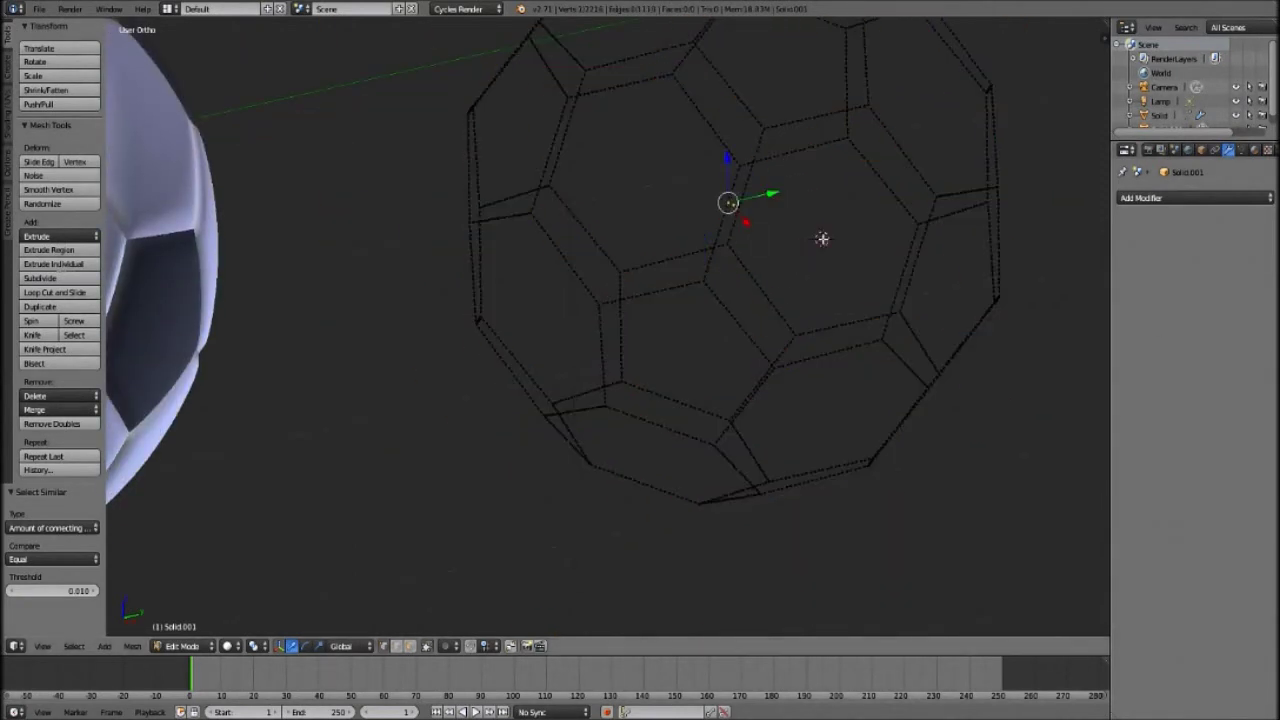
Try repeating the similar-vertex selection from another vertex and deleting the matches, and undo the deletion.
{"action": "scroll", "coordinate": [820, 241], "scroll_direction": "up", "scroll_amount": 10}
{"action": "right_click", "coordinate": [558, 205]}
{"action": "key", "text": "shift+r"}
{"action": "key", "text": "x"}
{"action": "left_click", "coordinate": [556, 177]}
{"action": "key", "text": "ctrl+z"}
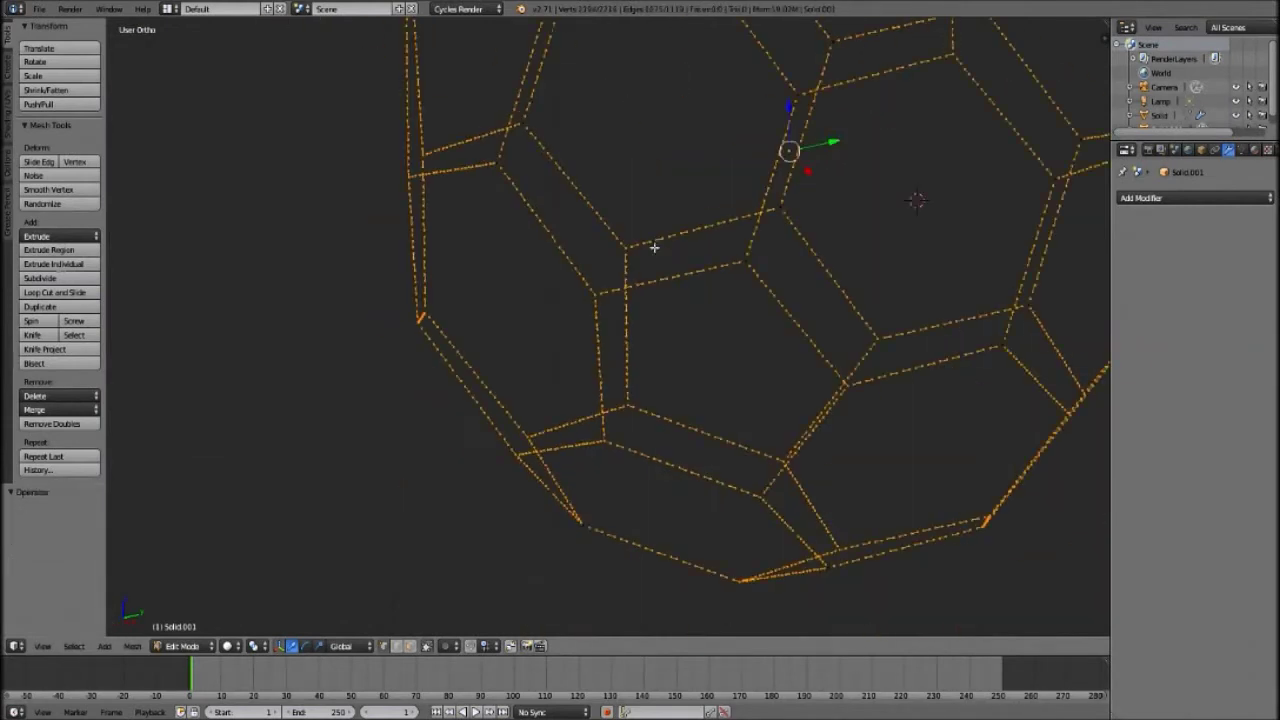
Select a corner vertex where dashes meet, and select all vertices similar in amount of connecting edges.
{"action": "scroll", "coordinate": [681, 234], "scroll_direction": "down", "scroll_amount": 2}
{"action": "middle_click_drag", "start_coordinate": [845, 303], "coordinate": [814, 300]}
{"action": "scroll", "coordinate": [805, 290], "scroll_direction": "up", "scroll_amount": 4}
{"action": "right_click", "coordinate": [731, 193]}
{"action": "key", "text": "shift+g"}
{"action": "left_click", "coordinate": [773, 214]}
Grow the corner selection to the neighbouring vertices and delete the selected vertices from the wireframe.
{"action": "key", "text": "x"}
{"action": "left_click", "coordinate": [774, 214]}
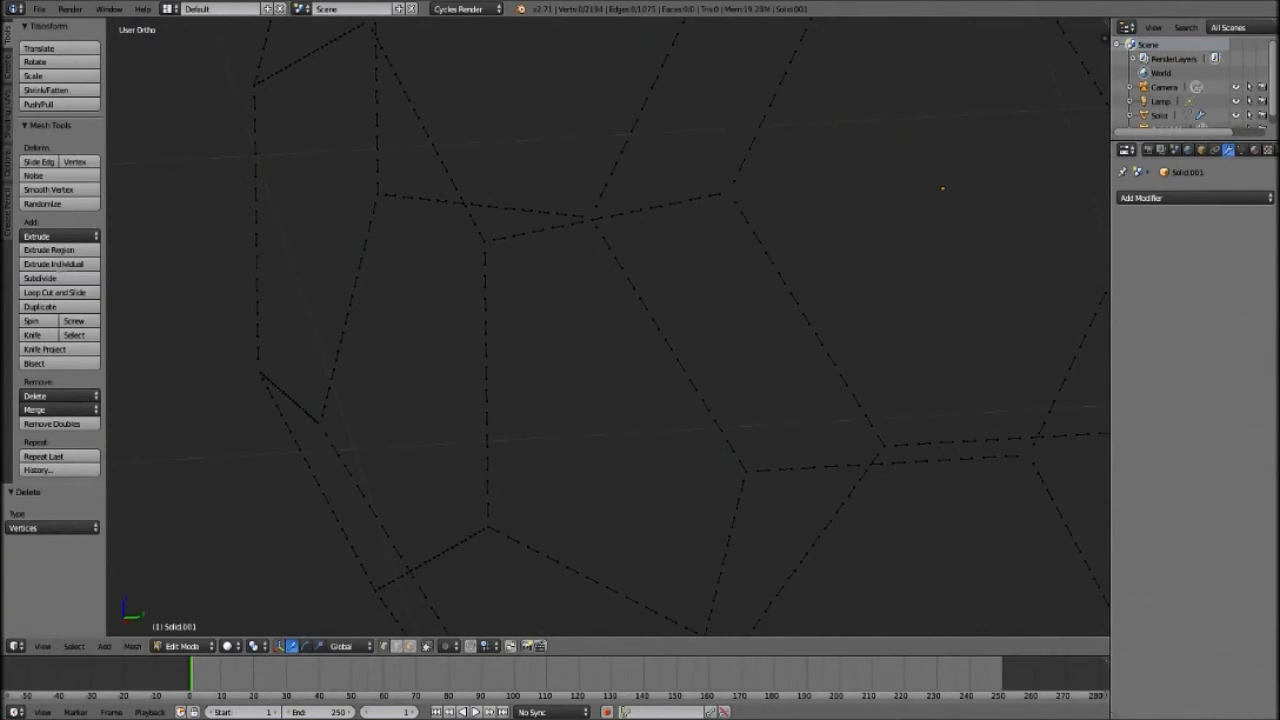
{"action": "key", "text": "ctrl+z"}
{"action": "key", "text": "ctrl+KP_Add"}
{"action": "key", "text": "x"}
{"action": "left_click", "coordinate": [885, 260]}
{"action": "scroll", "coordinate": [874, 260], "scroll_direction": "down", "scroll_amount": 6}
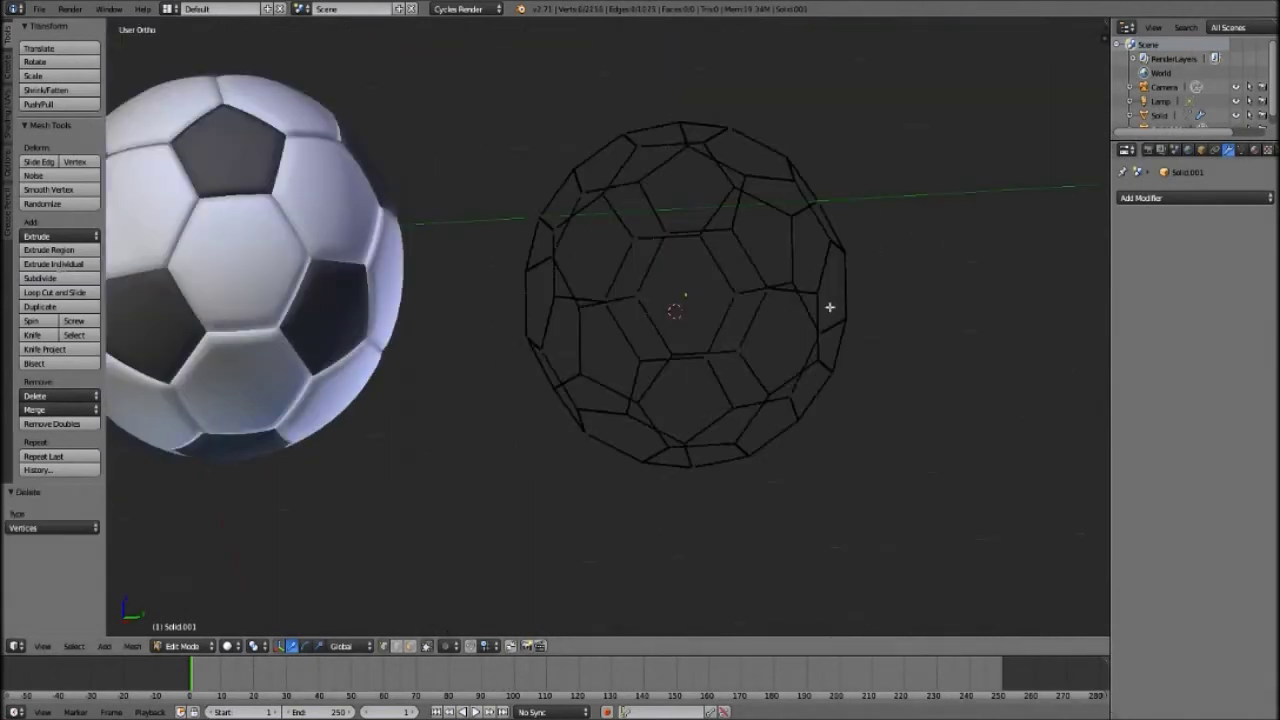
{"action": "scroll", "coordinate": [834, 306], "scroll_direction": "up", "scroll_amount": 3}
{"action": "scroll", "coordinate": [791, 300], "scroll_direction": "down", "scroll_amount": 3}
Leave Edit Mode and add a Cast modifier of type Sphere with a factor of 0.90 to the dashed wireframe.
{"action": "key", "text": "Tab"}
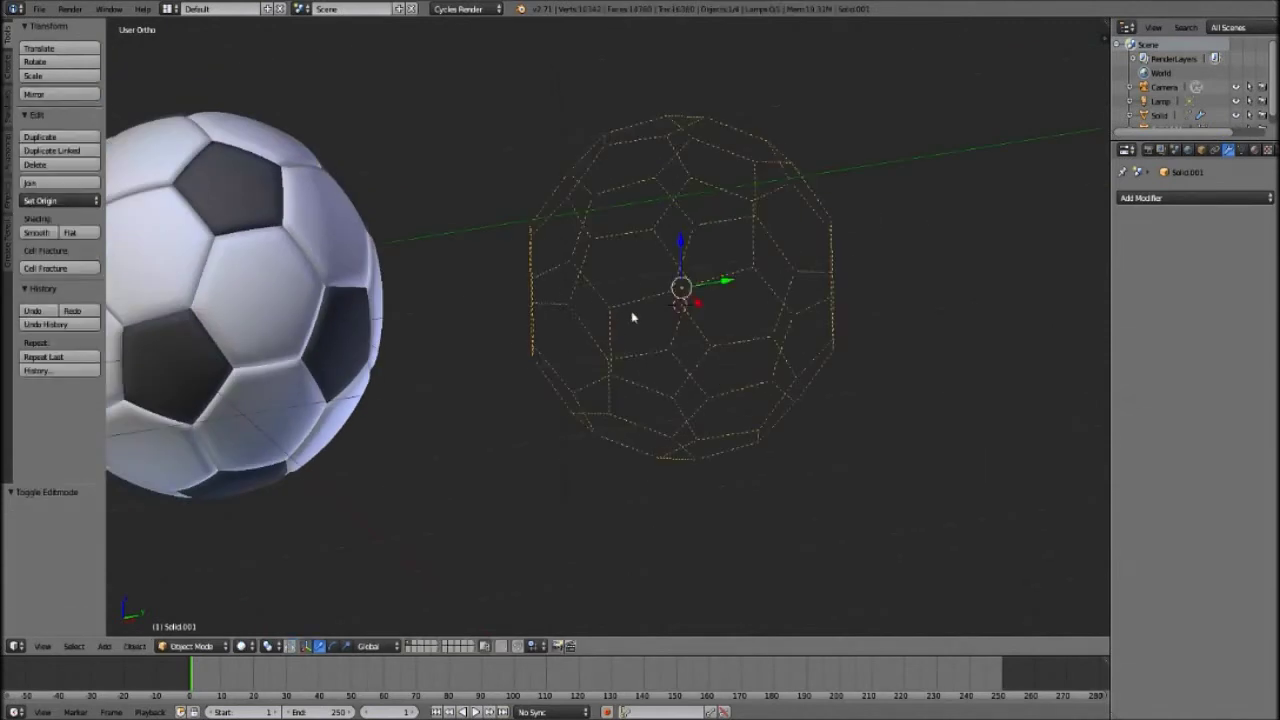
{"action": "left_click", "coordinate": [1167, 197]}
{"action": "left_click", "coordinate": [1123, 256]}
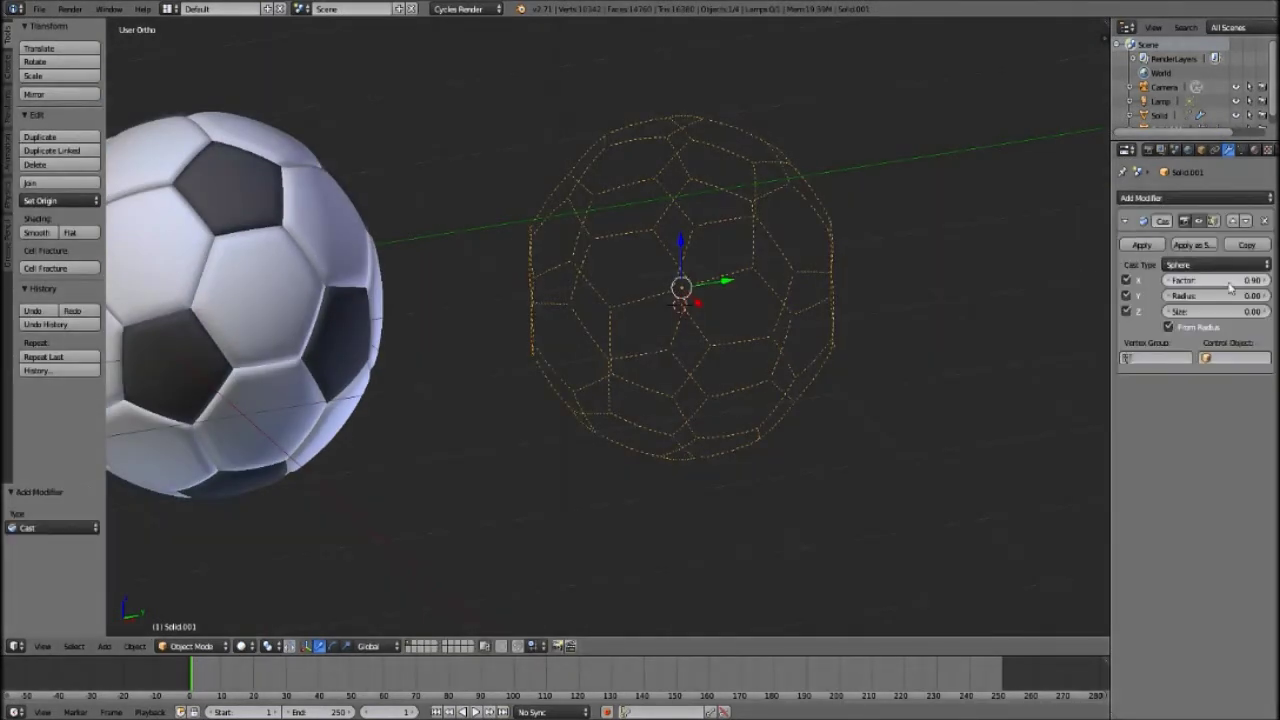
Add a mesh circle with 8 vertices and move it straight up above the dashed wireframe.
{"action": "key", "text": "shift+a"}
{"action": "left_click", "coordinate": [840, 349]}
{"action": "double_click", "coordinate": [48, 528]}
{"action": "type", "text": "8"}
{"action": "key", "text": "Return"}
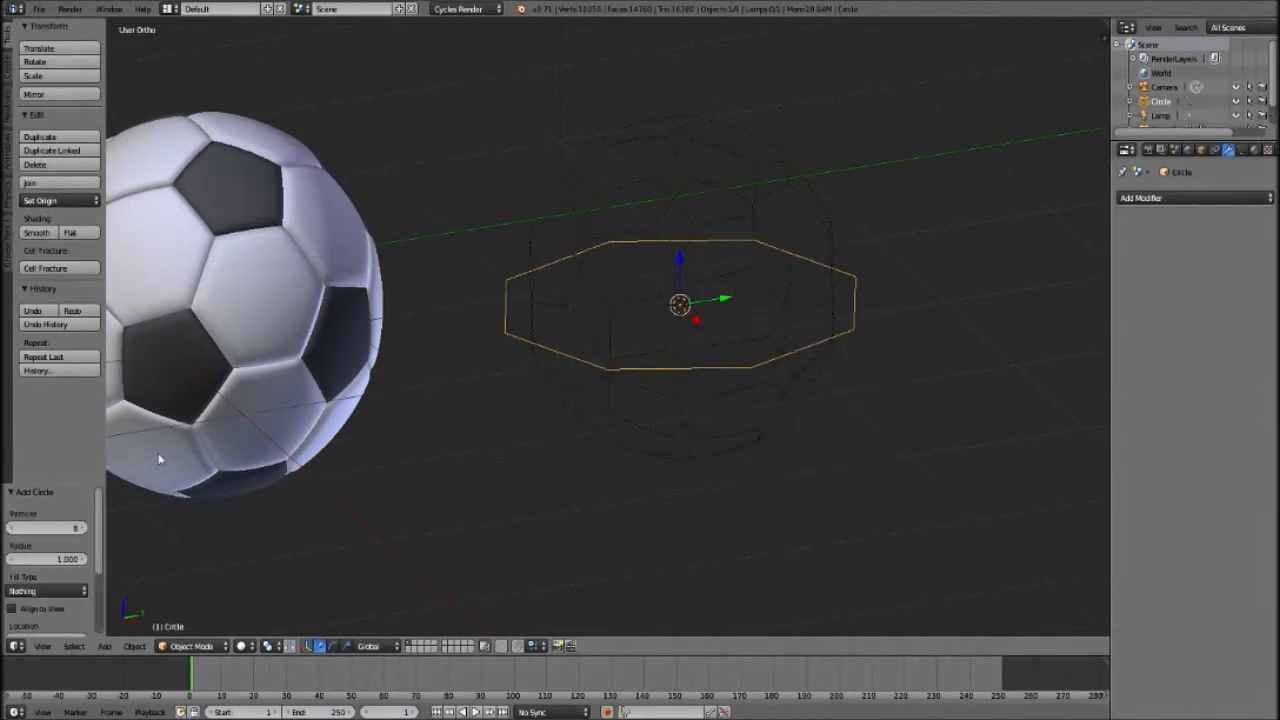
{"action": "left_click_drag", "start_coordinate": [677, 261], "coordinate": [672, 49]}
Scale the circle by 0.02 and convert it to a curve.
{"action": "type", "text": "s.02"}
{"action": "key", "text": "Return"}
{"action": "key", "text": "alt+c"}
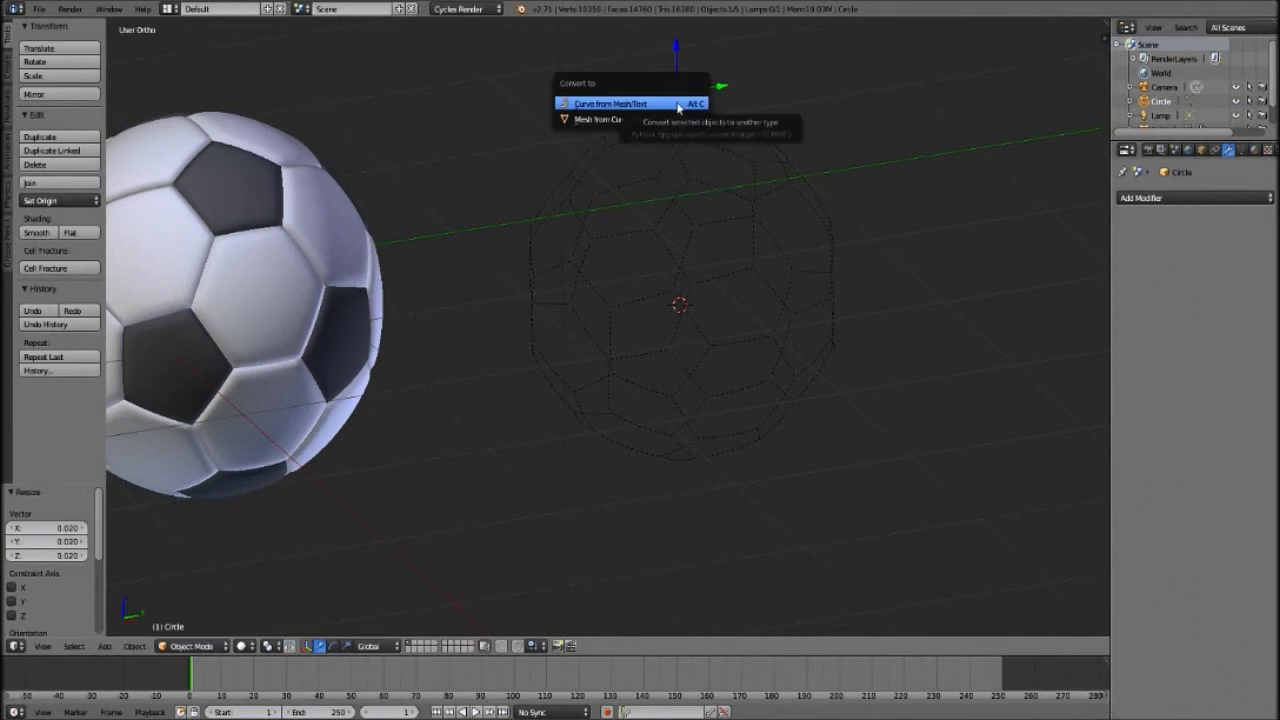
{"action": "left_click", "coordinate": [680, 106]}
Convert the dashed wireframe ball from a mesh to a curve.
{"action": "right_click", "coordinate": [748, 220]}
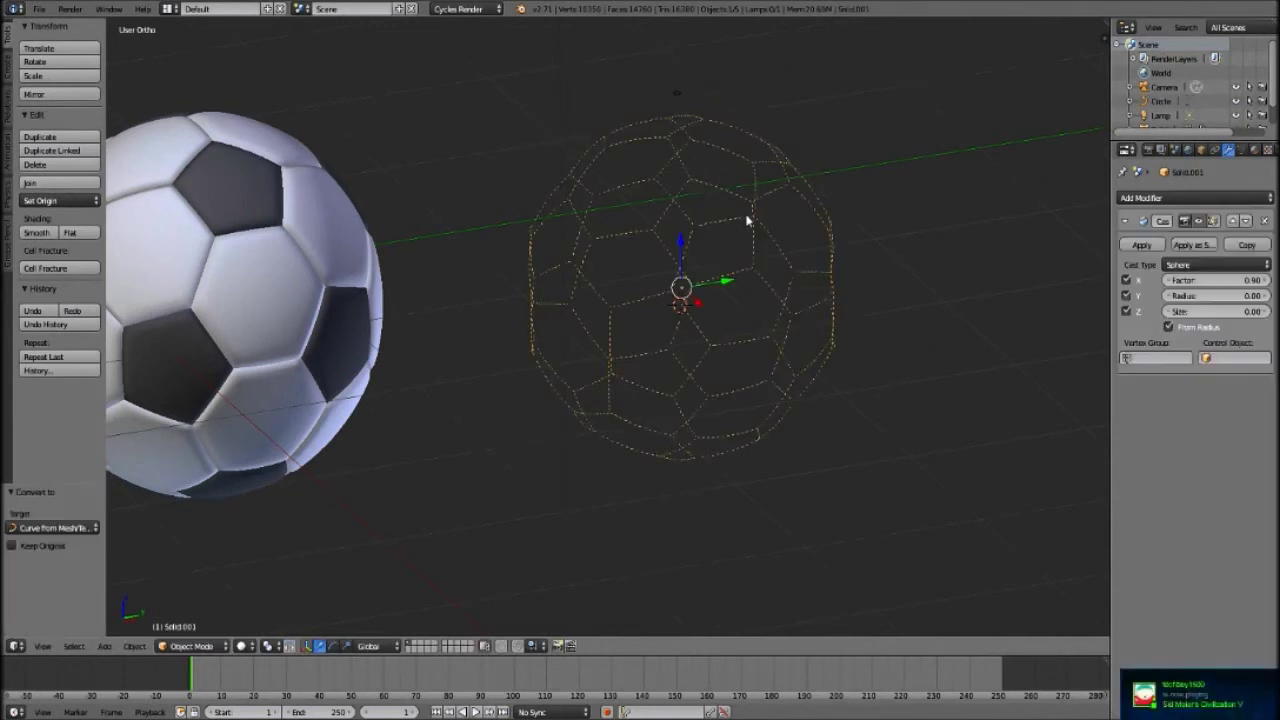
{"action": "key", "text": "alt+c"}
{"action": "left_click", "coordinate": [755, 230]}
Set Circle as the bevel object of the dashed wireframe curve.
{"action": "left_click", "coordinate": [1241, 149]}
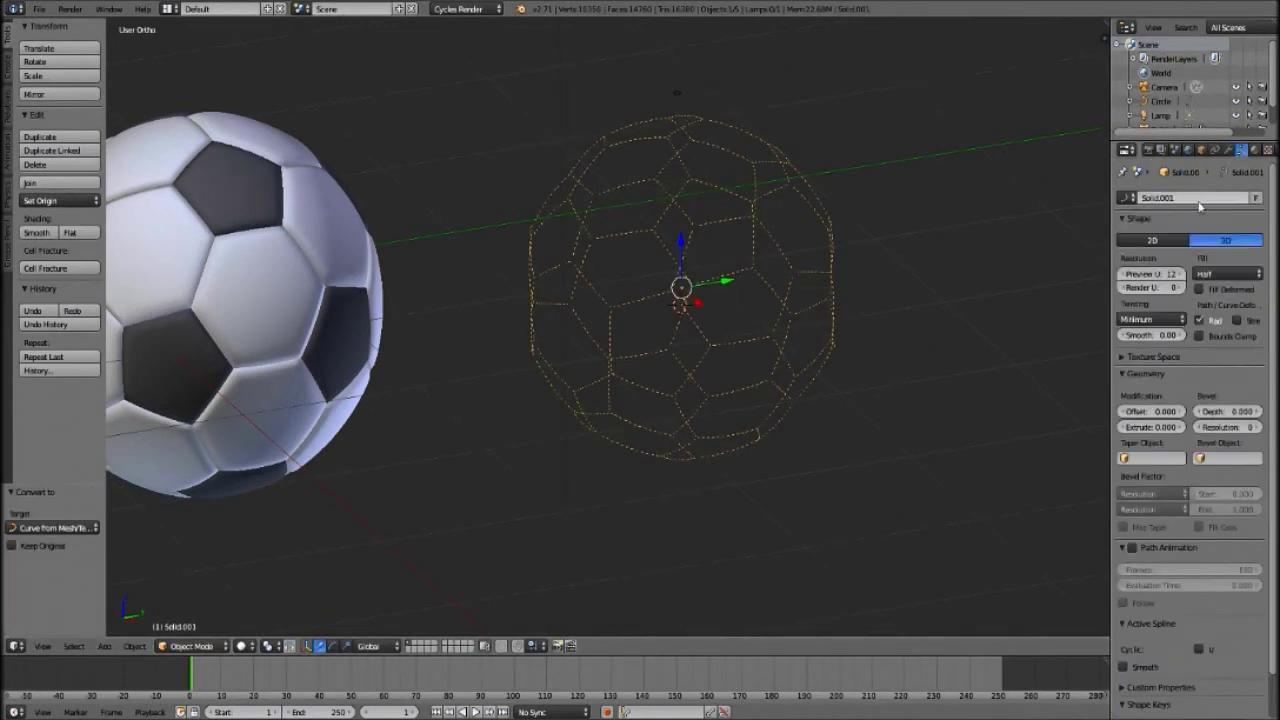
{"action": "scroll", "coordinate": [814, 240], "scroll_direction": "up", "scroll_amount": 6}
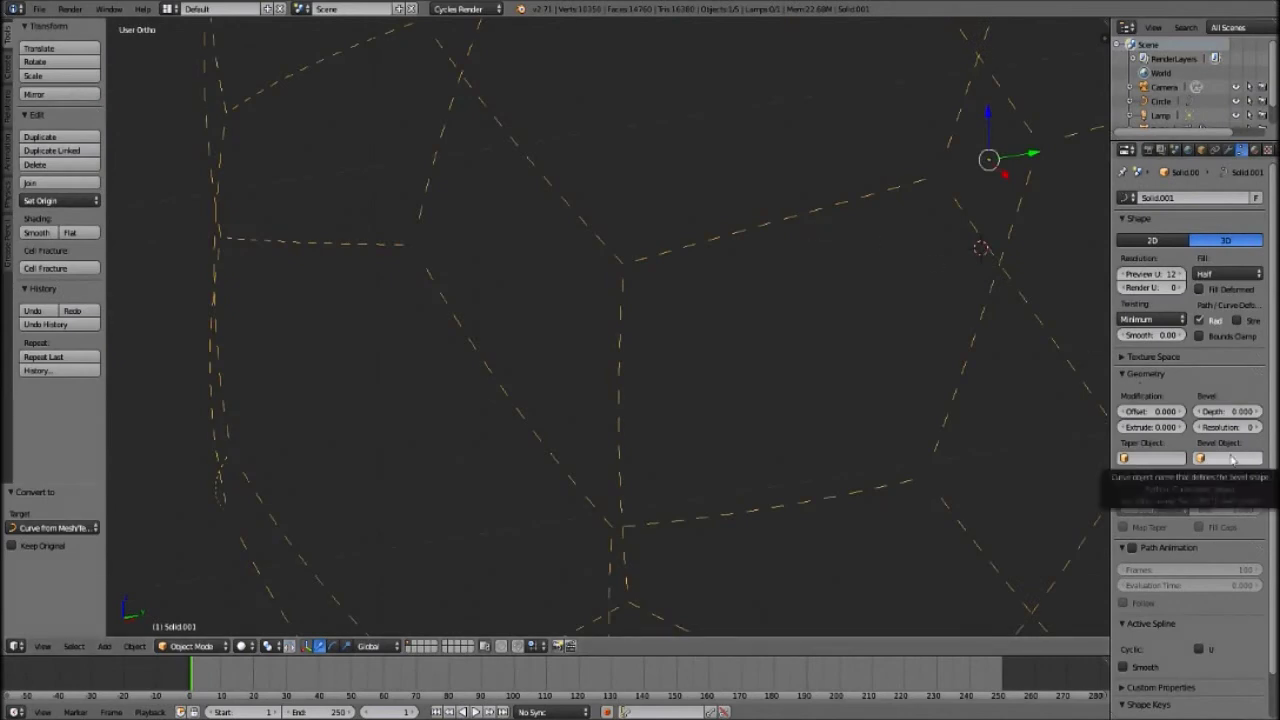
{"action": "left_click", "coordinate": [1227, 457]}
{"action": "left_click", "coordinate": [1152, 482]}
{"action": "scroll", "coordinate": [836, 333], "scroll_direction": "down", "scroll_amount": 6}
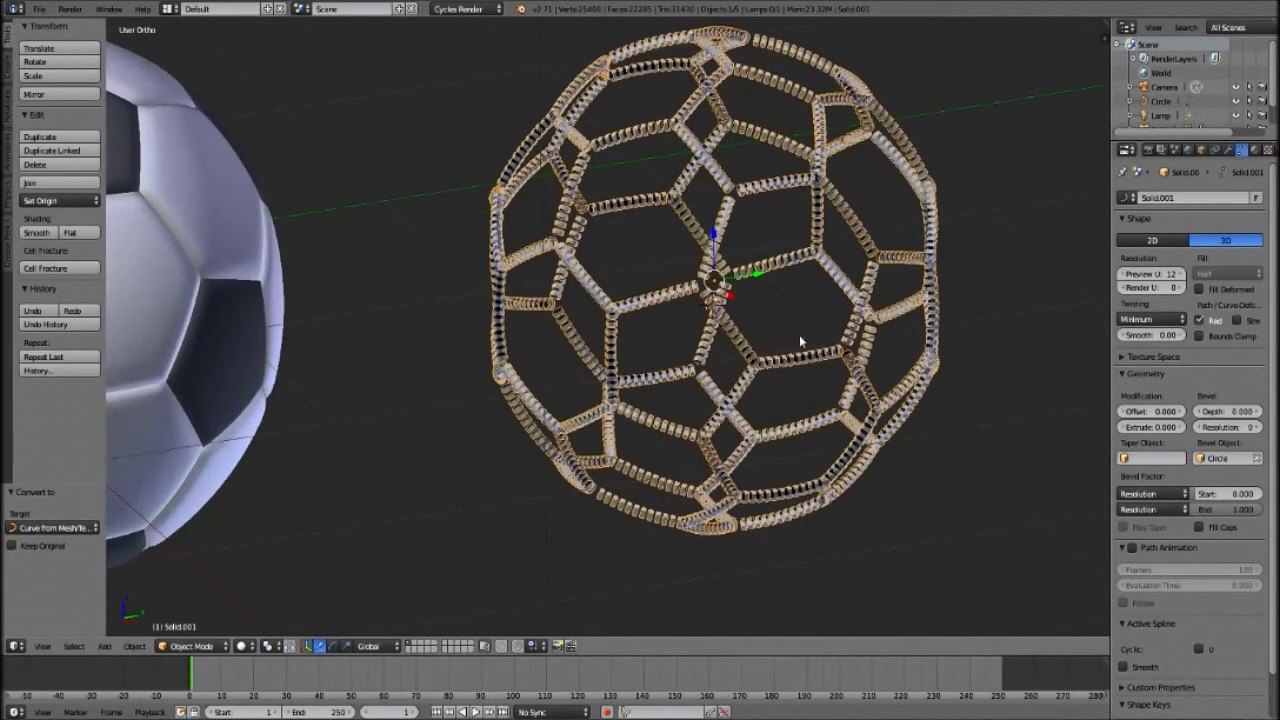
Convert the beveled curve to a mesh, and add and apply a Solidify modifier on it.
{"action": "key", "text": "alt+c"}
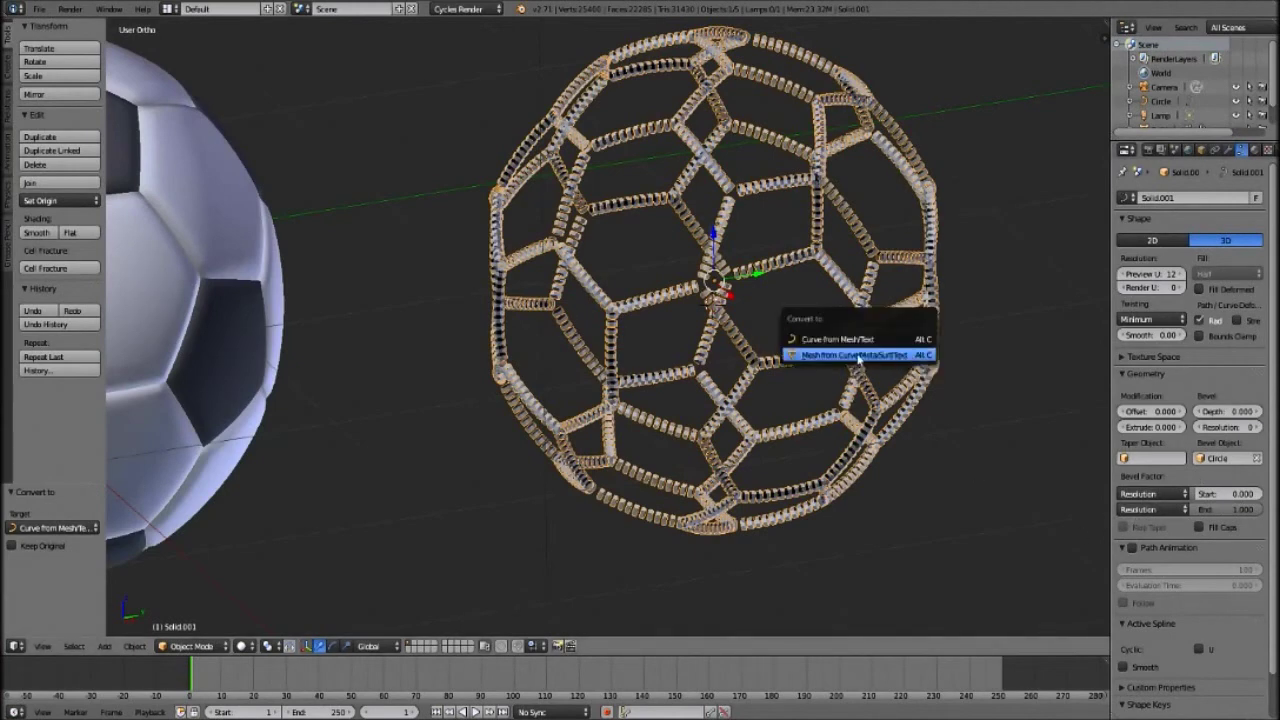
{"action": "left_click", "coordinate": [860, 351]}
{"action": "left_click", "coordinate": [1229, 150]}
{"action": "left_click", "coordinate": [1181, 198]}
{"action": "left_click", "coordinate": [1040, 418]}
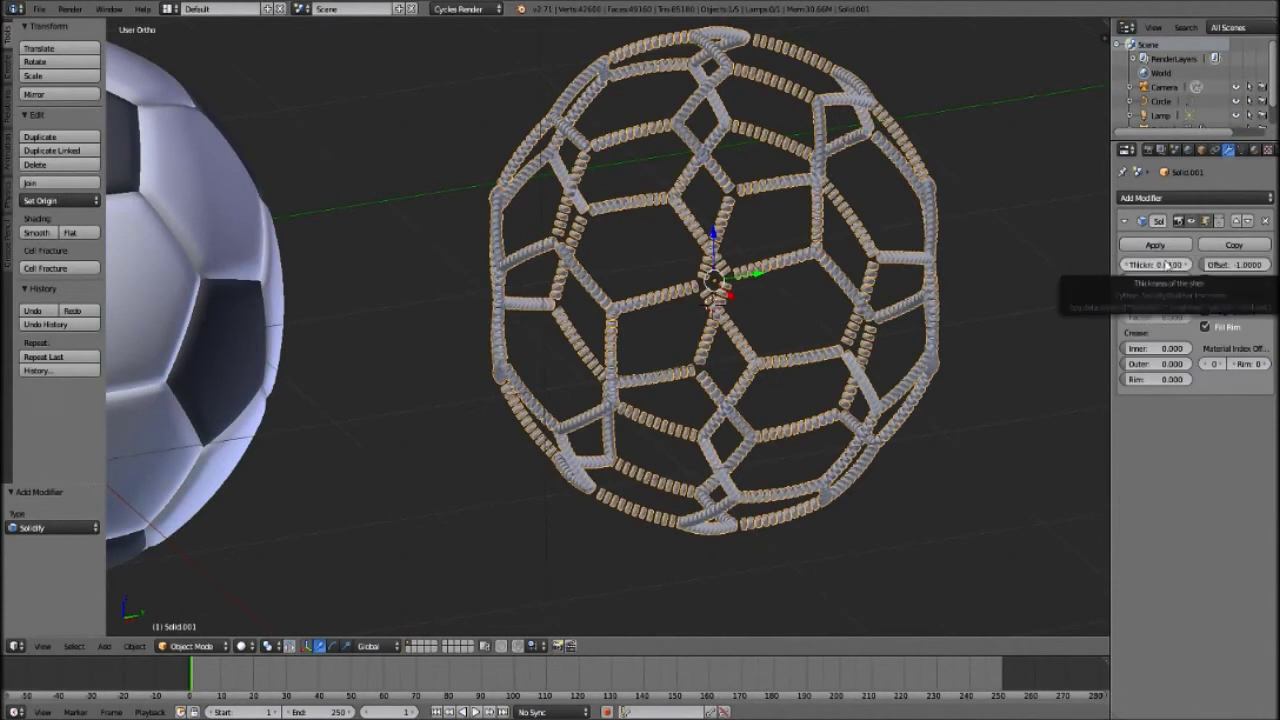
{"action": "left_click", "coordinate": [1155, 244]}
Add a Subdivision Surface modifier to the stitch mesh and apply it.
{"action": "left_click", "coordinate": [1178, 198]}
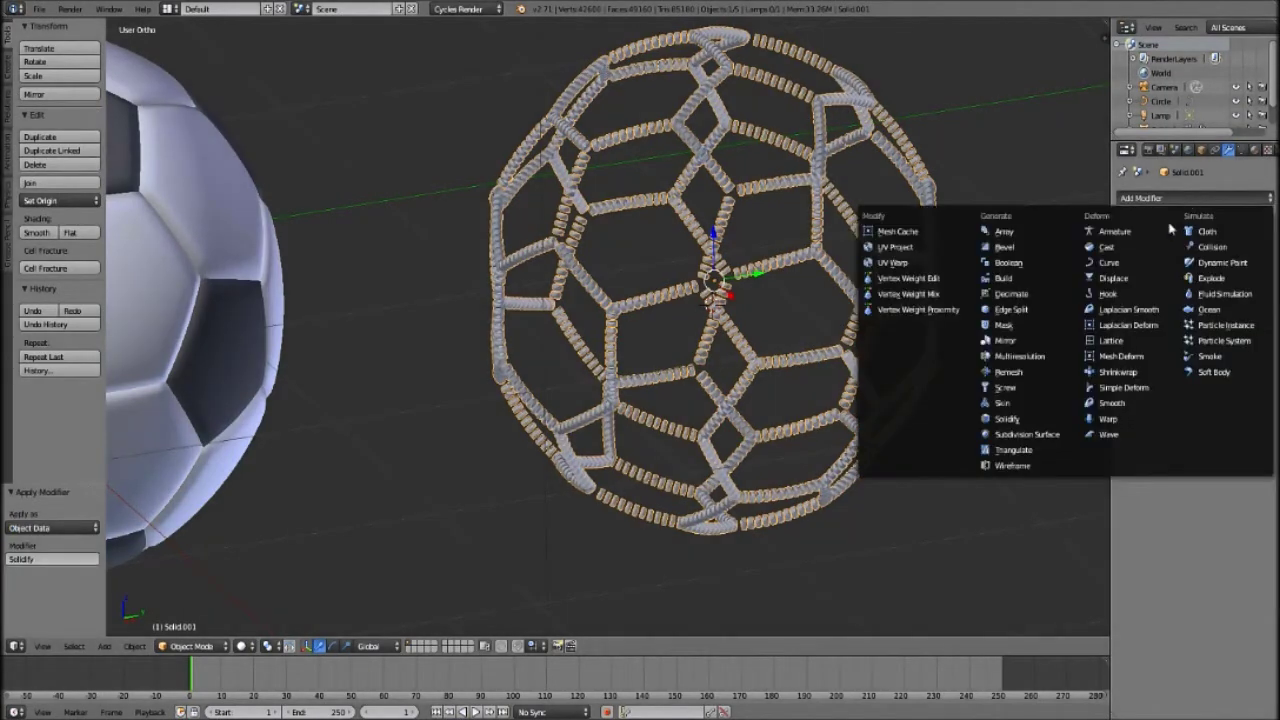
{"action": "left_click", "coordinate": [1010, 434]}
{"action": "left_click", "coordinate": [1126, 311]}
{"action": "left_click", "coordinate": [1155, 244]}
Smooth all vertices of the stitch mesh in Edit Mode with 10 iterations and return to Object Mode.
{"action": "scroll", "coordinate": [852, 275], "scroll_direction": "up", "scroll_amount": 6}
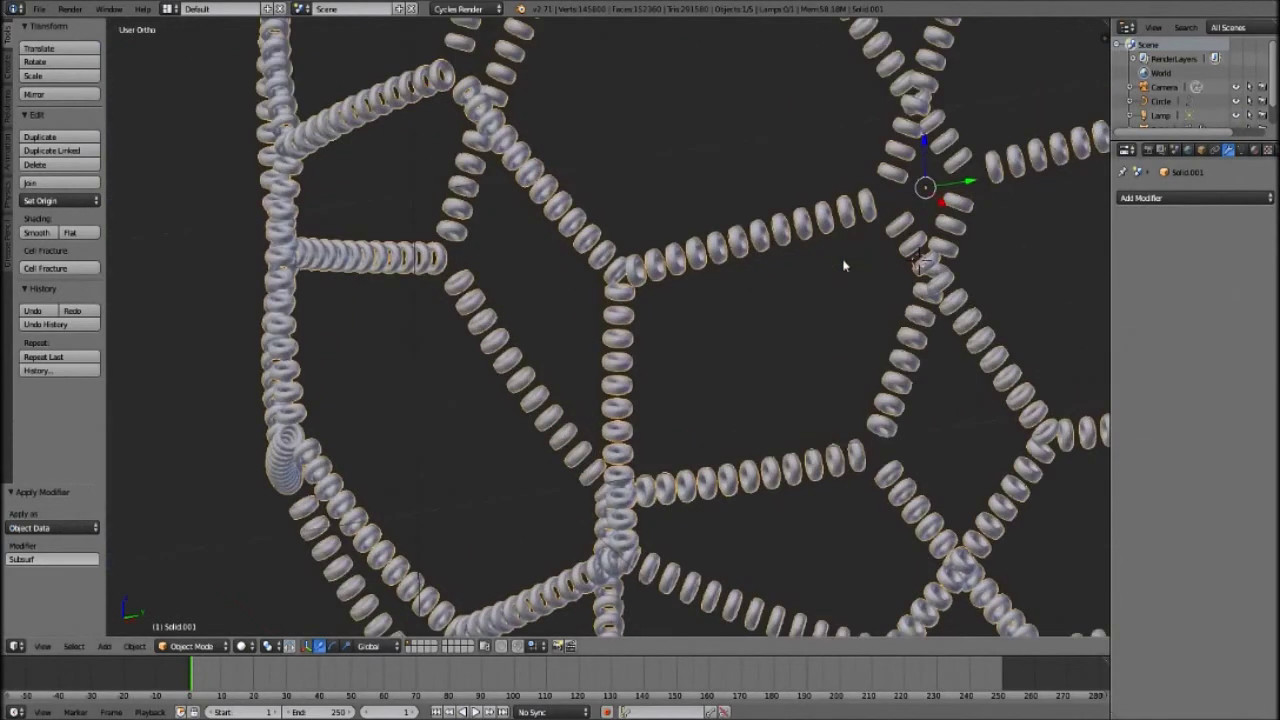
{"action": "key", "text": "Tab"}
{"action": "key", "text": "a"}
{"action": "left_click", "coordinate": [48, 189]}
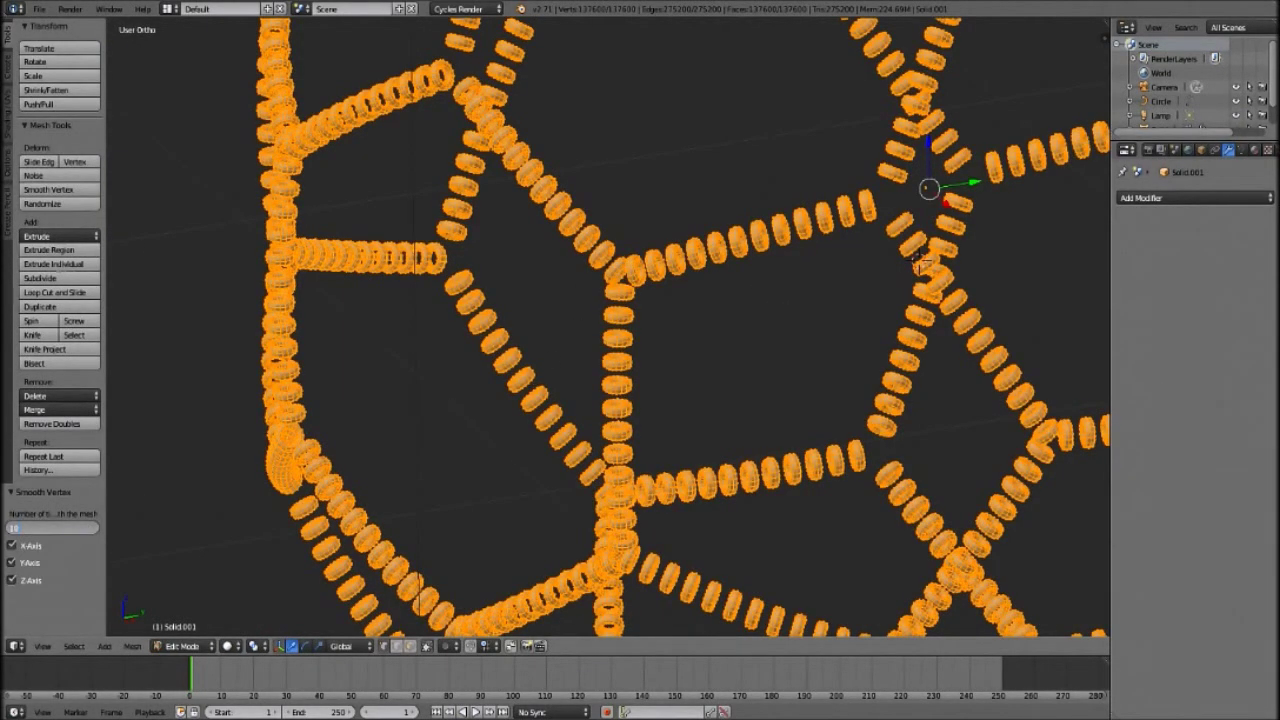
{"action": "type", "text": "10"}
{"action": "key", "text": "Return"}
{"action": "key", "text": "Tab"}
Scale the stitch mesh by 1.2.
{"action": "scroll", "coordinate": [594, 280], "scroll_direction": "down", "scroll_amount": 8}
{"action": "type", "text": "s1.2"}
{"action": "key", "text": "Return"}
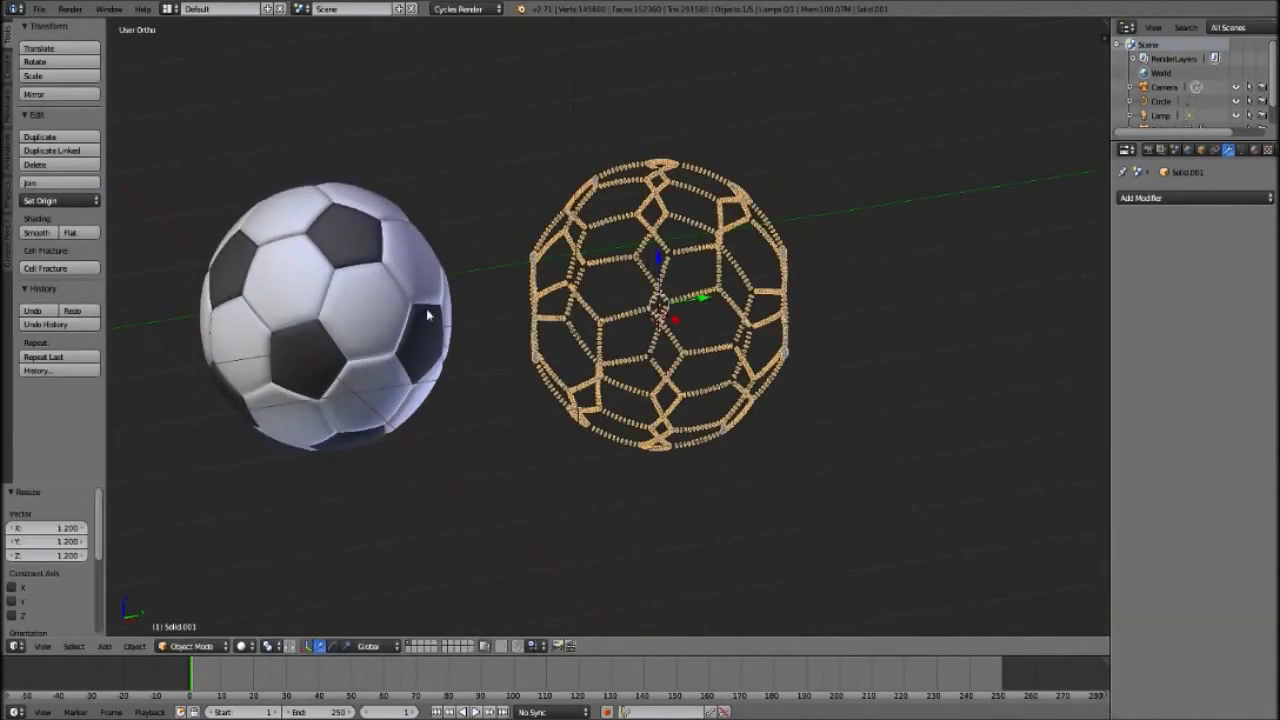
Align the stitch mesh's center to the active soccer ball on the X, Y and Z axes.
{"action": "right_click", "coordinate": [332, 301], "text": "shift"}
{"action": "left_click", "coordinate": [134, 646]}
{"action": "mouse_move", "coordinate": [179, 581]}
{"action": "left_click", "coordinate": [286, 562]}
{"action": "left_click", "coordinate": [46, 597]}
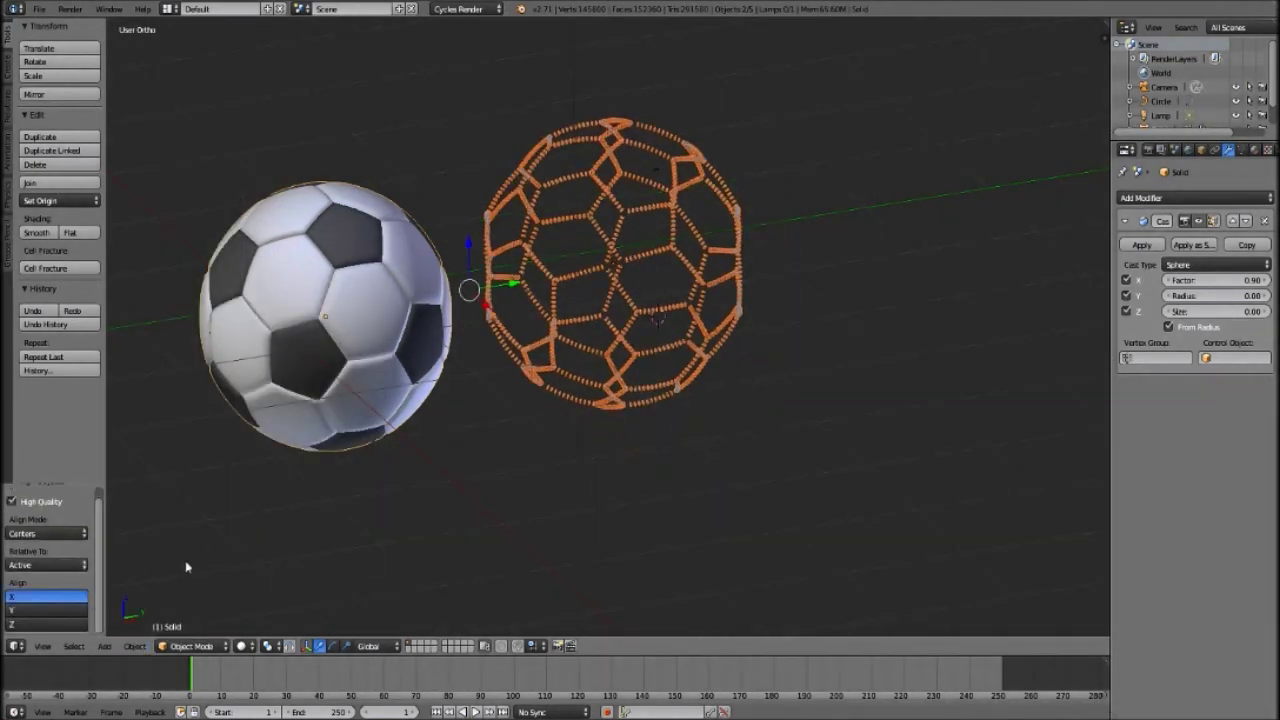
{"action": "left_click", "coordinate": [43, 611]}
{"action": "left_click", "coordinate": [42, 625]}
{"action": "middle_click_drag", "start_coordinate": [289, 392], "coordinate": [546, 392], "text": "shift"}
{"action": "scroll", "coordinate": [546, 330], "scroll_direction": "up", "scroll_amount": 5}
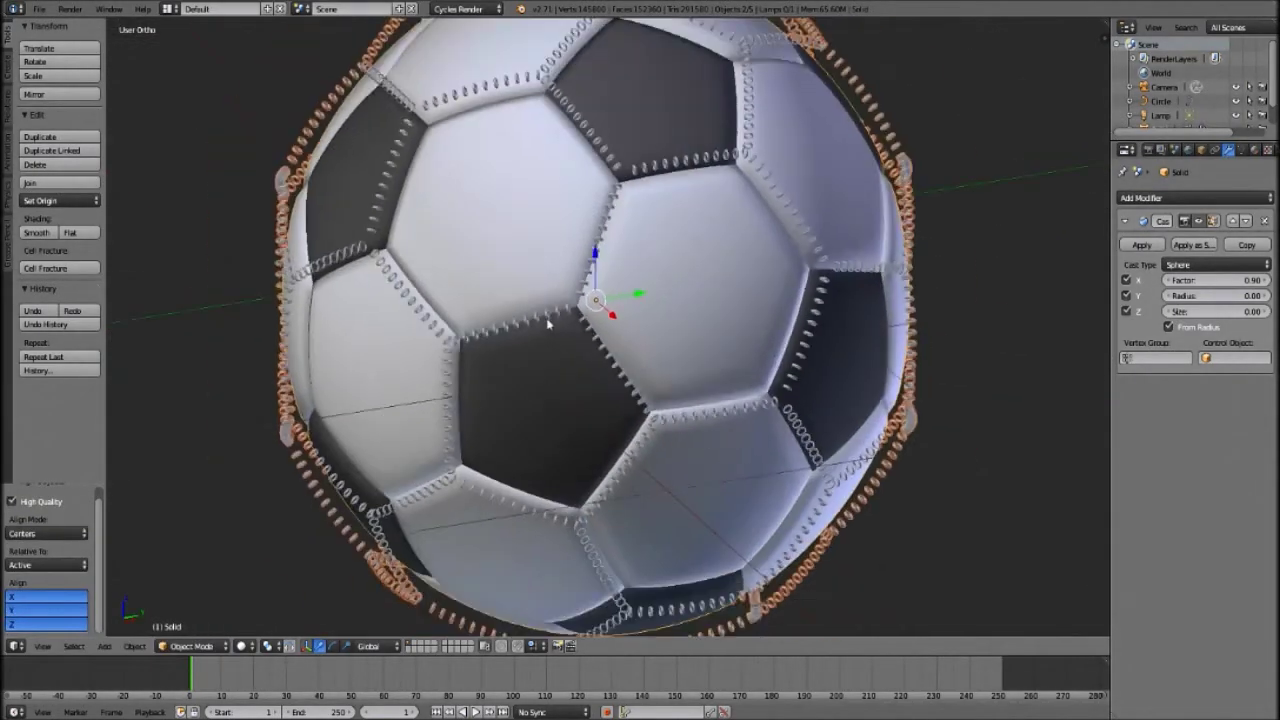
Scale only the stitch mesh by about 0.911 so the stitches sink into the ball's seams.
{"action": "right_click", "coordinate": [546, 326], "text": "shift"}
{"action": "scroll", "coordinate": [620, 339], "scroll_direction": "up", "scroll_amount": 5}
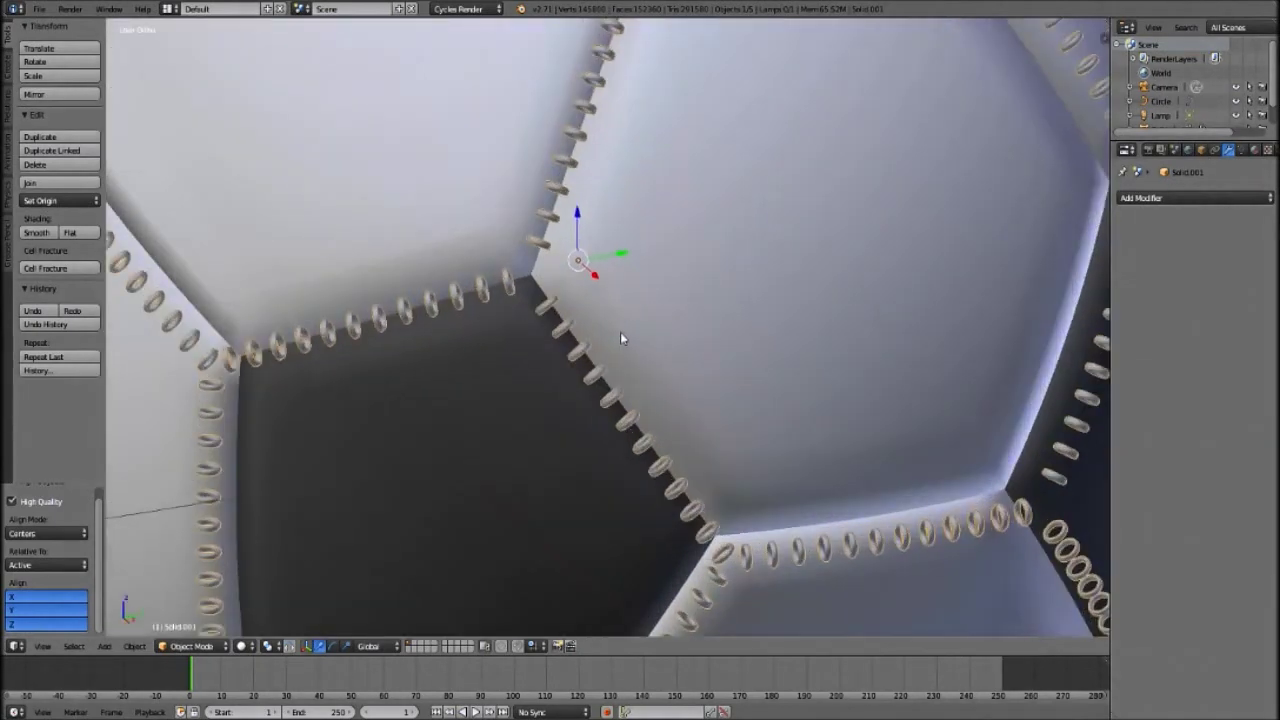
{"action": "key", "text": "s"}
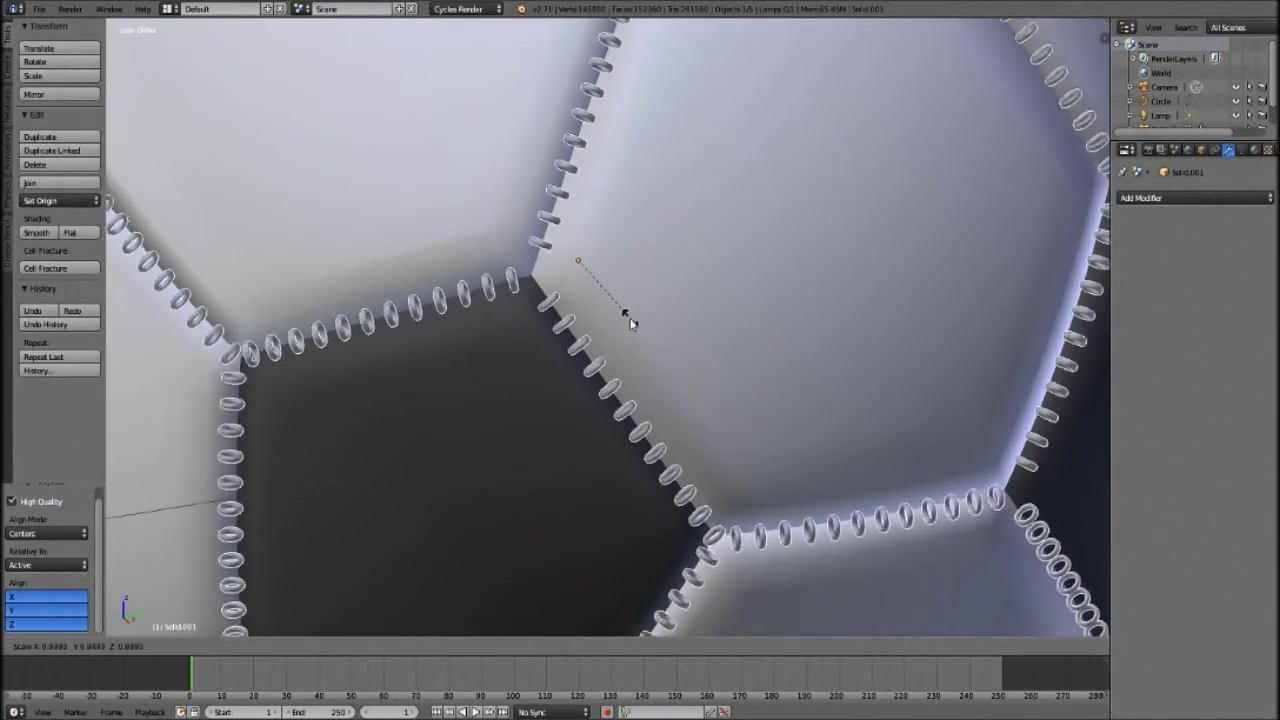
{"action": "left_click", "coordinate": [620, 305]}
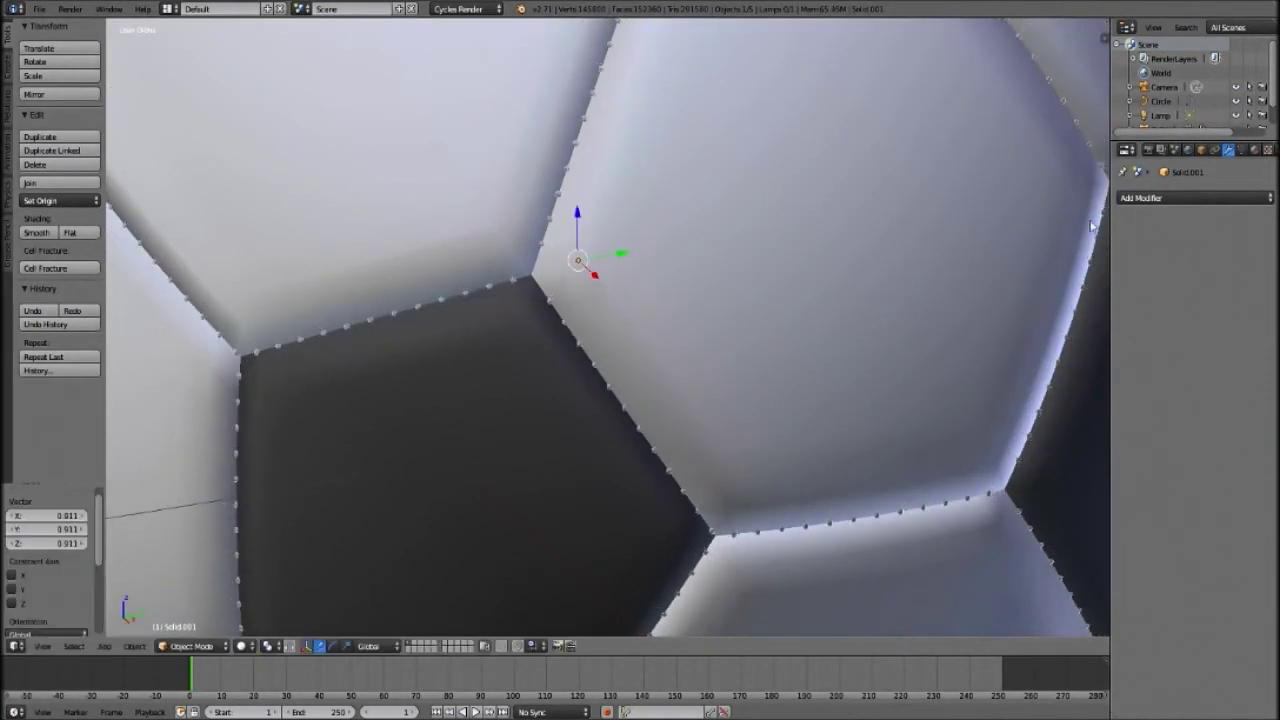
Give the stitch mesh a Diffuse BSDF material with a light gray color.
{"action": "left_click", "coordinate": [1254, 150]}
{"action": "left_click", "coordinate": [1158, 246]}
{"action": "left_click", "coordinate": [1209, 349]}
{"action": "left_click_drag", "start_coordinate": [1248, 157], "coordinate": [1248, 182]}
{"action": "left_click", "coordinate": [1137, 204]}
{"action": "left_click", "coordinate": [1267, 212]}
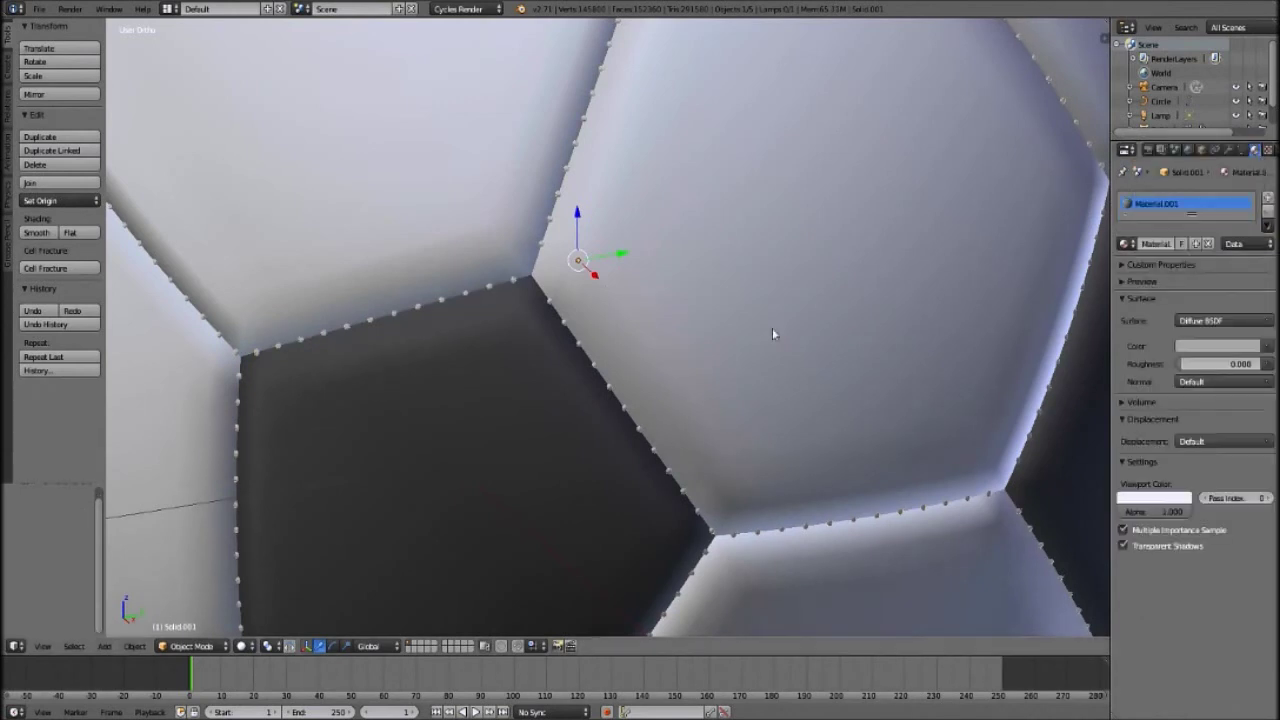
In front view, add a plane and lower it along Z to the underside of the ball.
{"action": "scroll", "coordinate": [775, 328], "scroll_direction": "down", "scroll_amount": 9}
{"action": "key", "text": "KP_1"}
{"action": "scroll", "coordinate": [887, 284], "scroll_direction": "down", "scroll_amount": 3}
{"action": "key", "text": "shift+a"}
{"action": "mouse_move", "coordinate": [885, 283]}
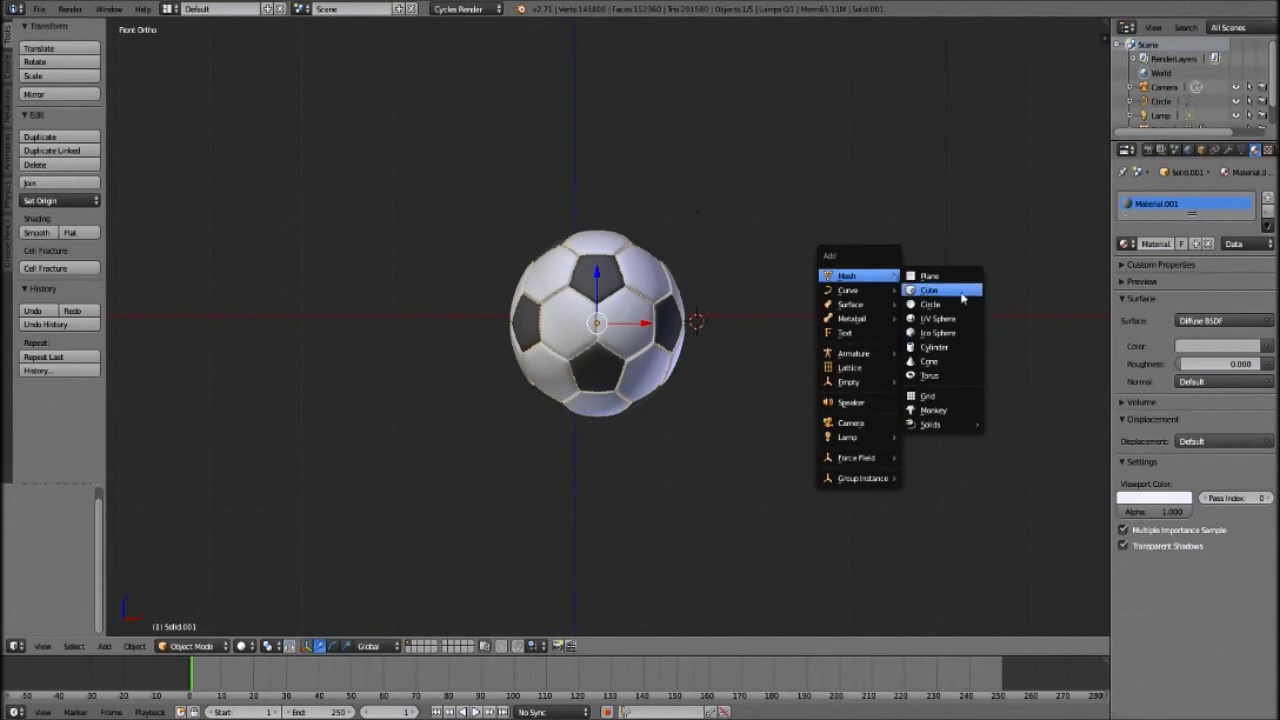
{"action": "left_click", "coordinate": [962, 284]}
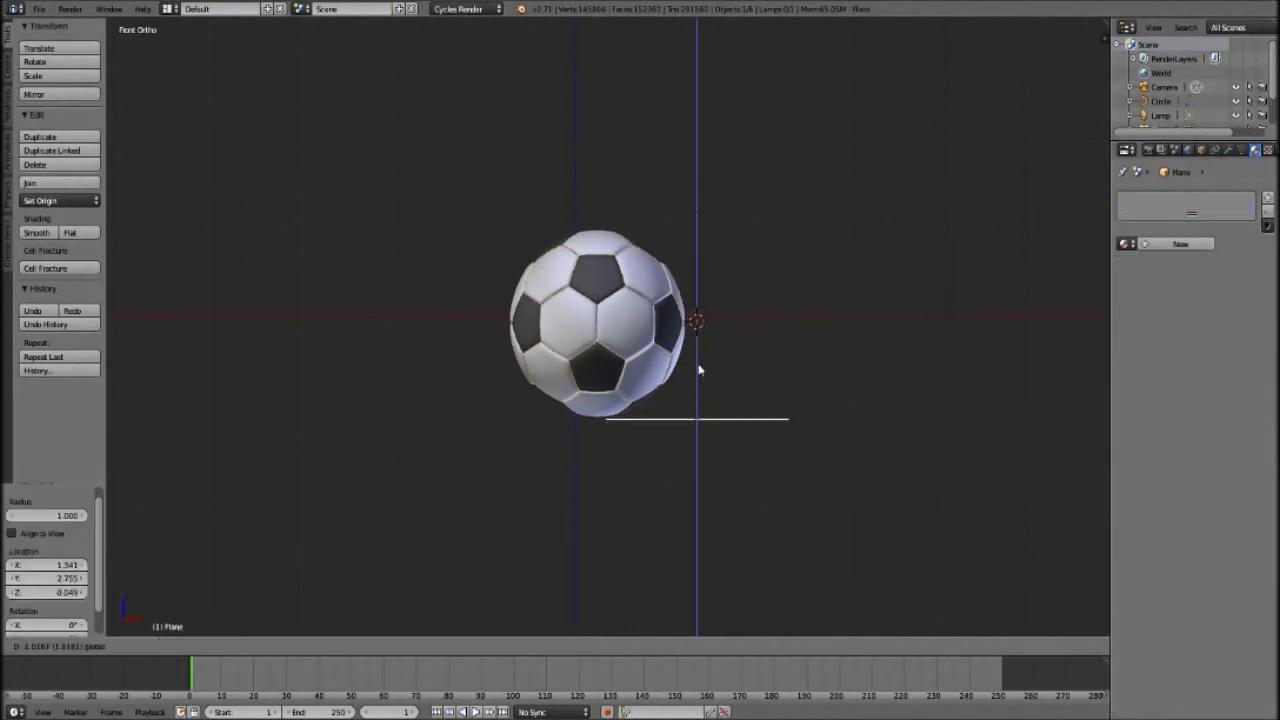
{"action": "left_click", "coordinate": [698, 370]}
Scale the floor plane by 100 and give it a new Diffuse BSDF material.
{"action": "type", "text": "s100"}
{"action": "key", "text": "Return"}
{"action": "left_click", "coordinate": [1180, 243]}
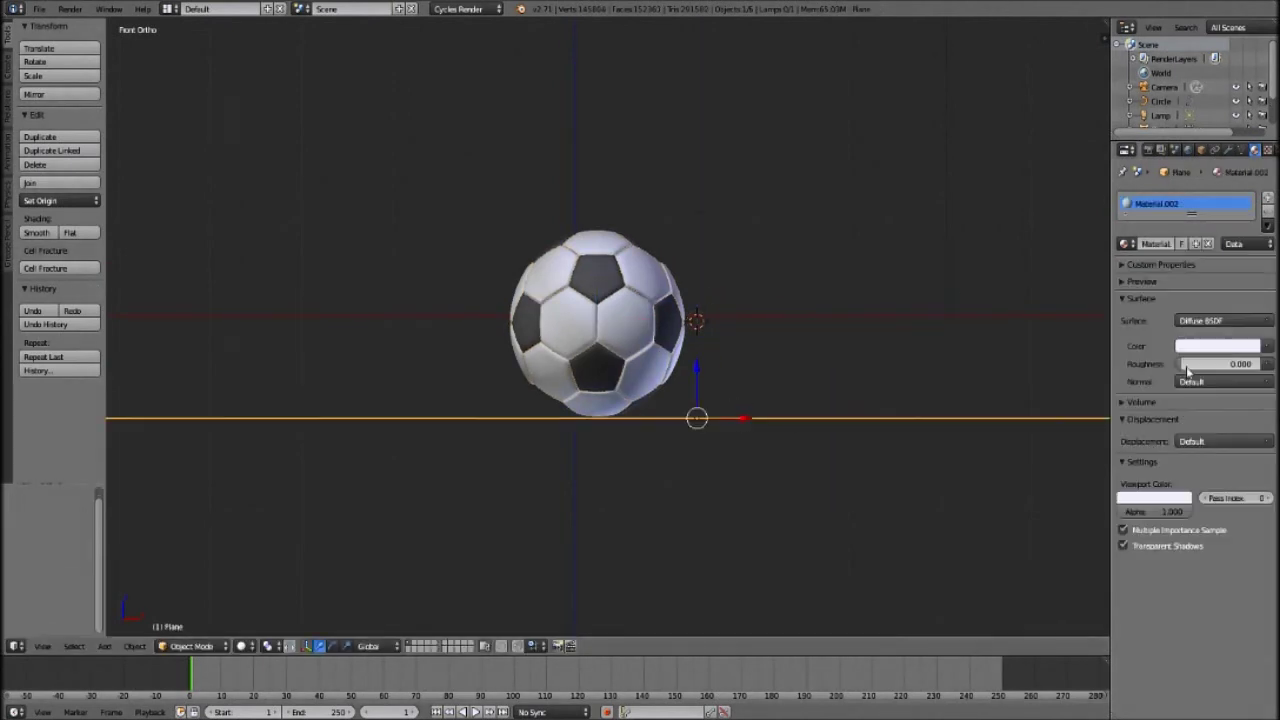
Add a second plane, raise it along Z well above the ball and shift it along X to the ball's right side.
{"action": "scroll", "coordinate": [829, 320], "scroll_direction": "down", "scroll_amount": 2}
{"action": "scroll", "coordinate": [812, 279], "scroll_direction": "up", "scroll_amount": 1, "text": "ctrl"}
{"action": "scroll", "coordinate": [810, 272], "scroll_direction": "down", "scroll_amount": 2, "text": "ctrl"}
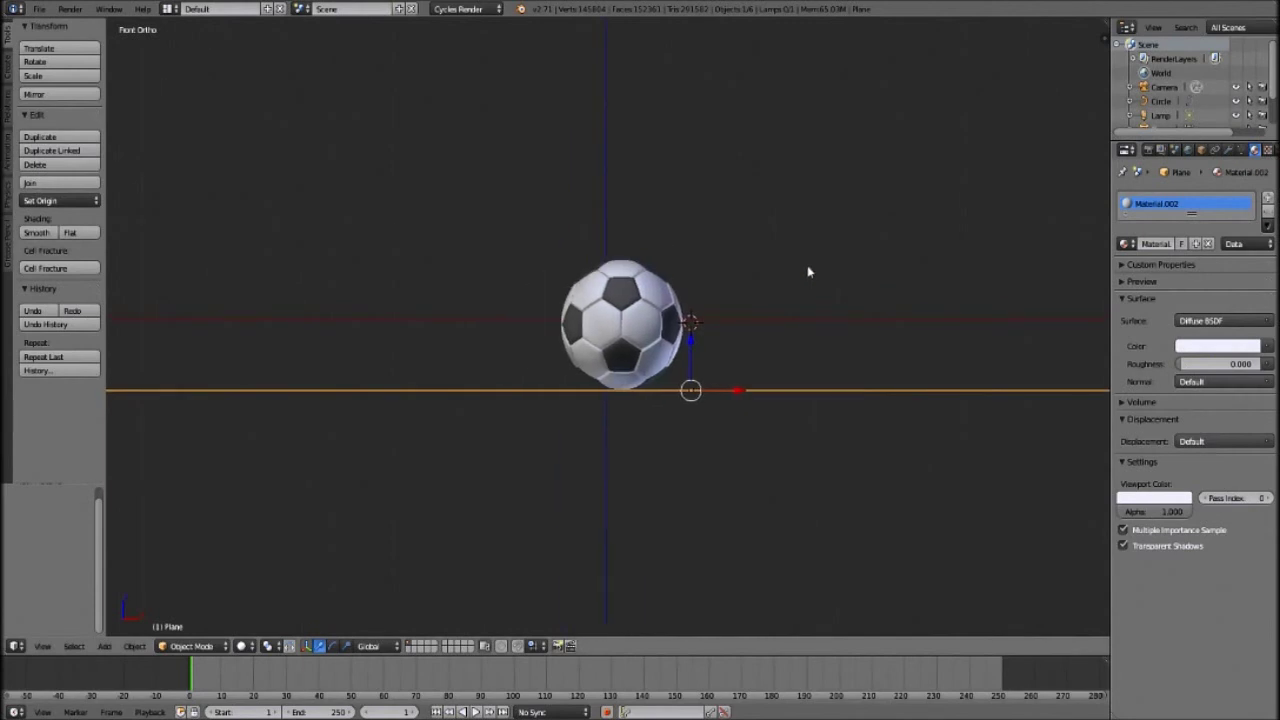
{"action": "scroll", "coordinate": [808, 266], "scroll_direction": "up", "scroll_amount": 2}
{"action": "scroll", "coordinate": [810, 264], "scroll_direction": "down", "scroll_amount": 2, "text": "shift"}
{"action": "scroll", "coordinate": [812, 262], "scroll_direction": "up", "scroll_amount": 12, "text": "shift"}
{"action": "key", "text": "shift+a"}
{"action": "mouse_move", "coordinate": [815, 259]}
{"action": "left_click_drag", "start_coordinate": [732, 456], "coordinate": [734, 126]}
{"action": "left_click_drag", "start_coordinate": [771, 172], "coordinate": [864, 175]}
Rotate the raised plane 45 degrees in front view and scale it by 3.
{"action": "type", "text": "r45"}
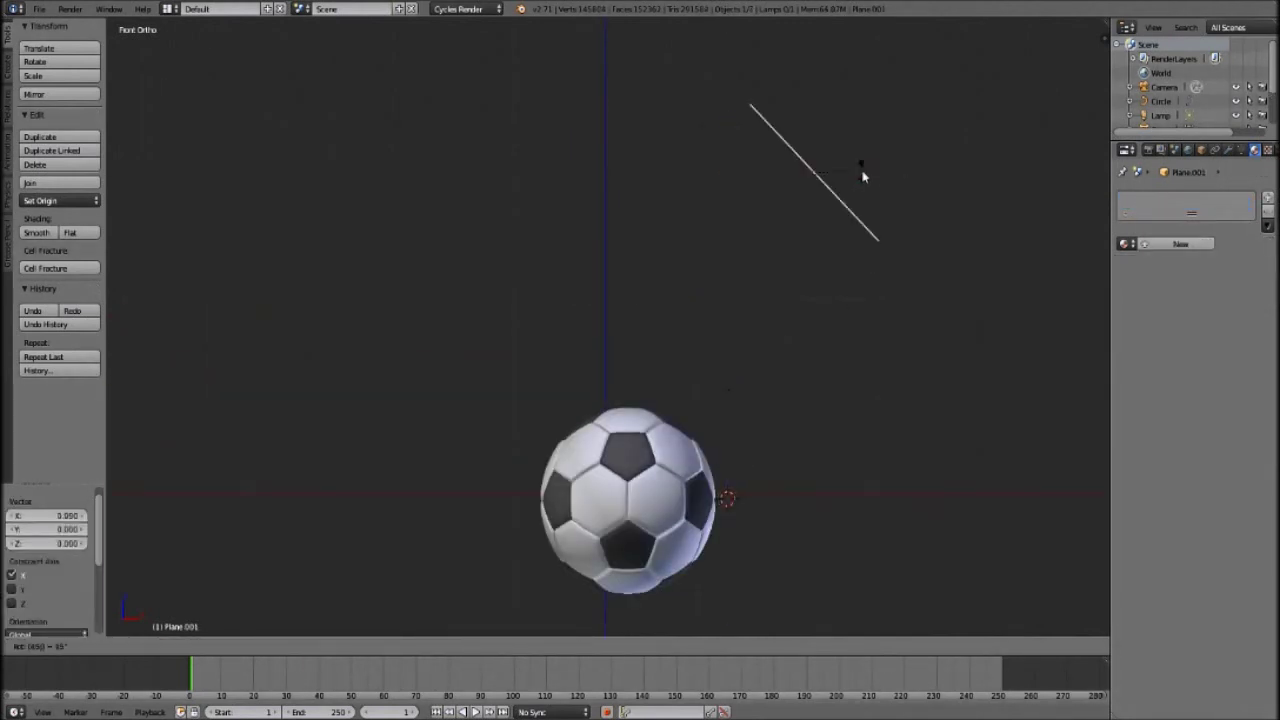
{"action": "key", "text": "Return"}
{"action": "type", "text": "s3"}
{"action": "key", "text": "Return"}
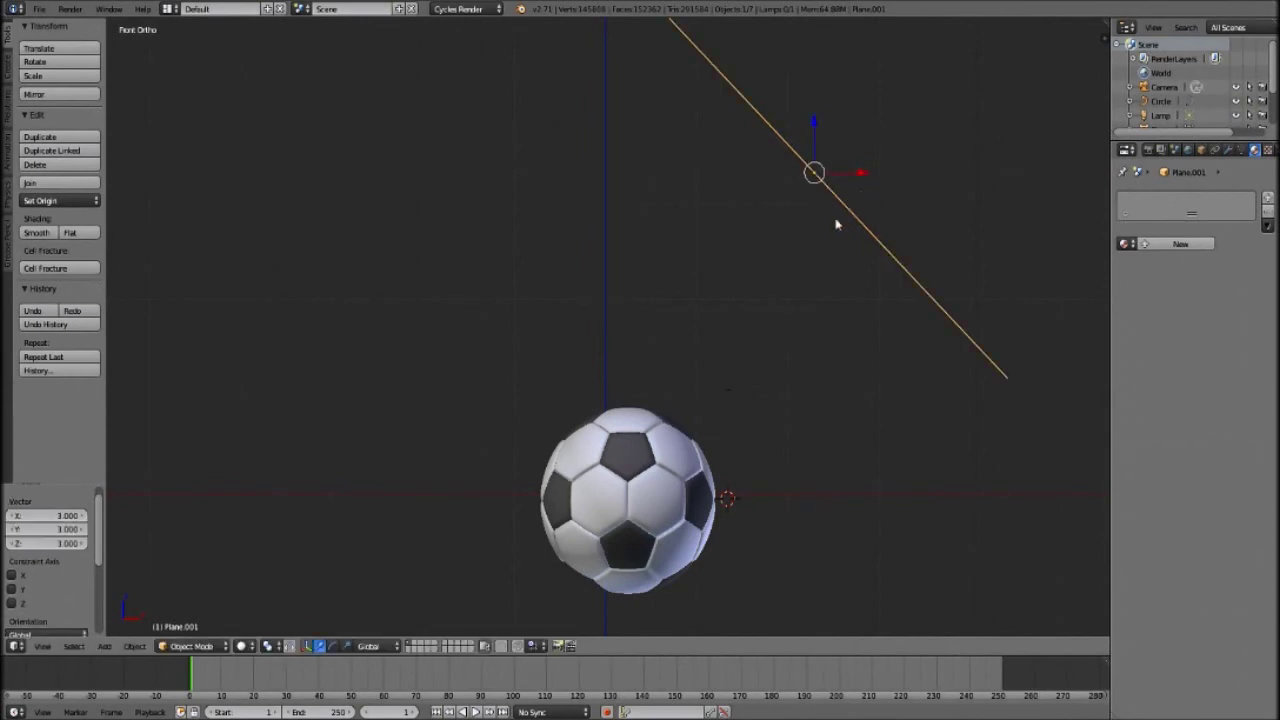
Give the angled plane a new Emission material with a strength of 5.
{"action": "left_click", "coordinate": [1183, 245]}
{"action": "left_click", "coordinate": [1213, 321]}
{"action": "left_click", "coordinate": [1140, 590]}
{"action": "left_click", "coordinate": [1218, 365]}
{"action": "type", "text": "5"}
{"action": "key", "text": "Return"}
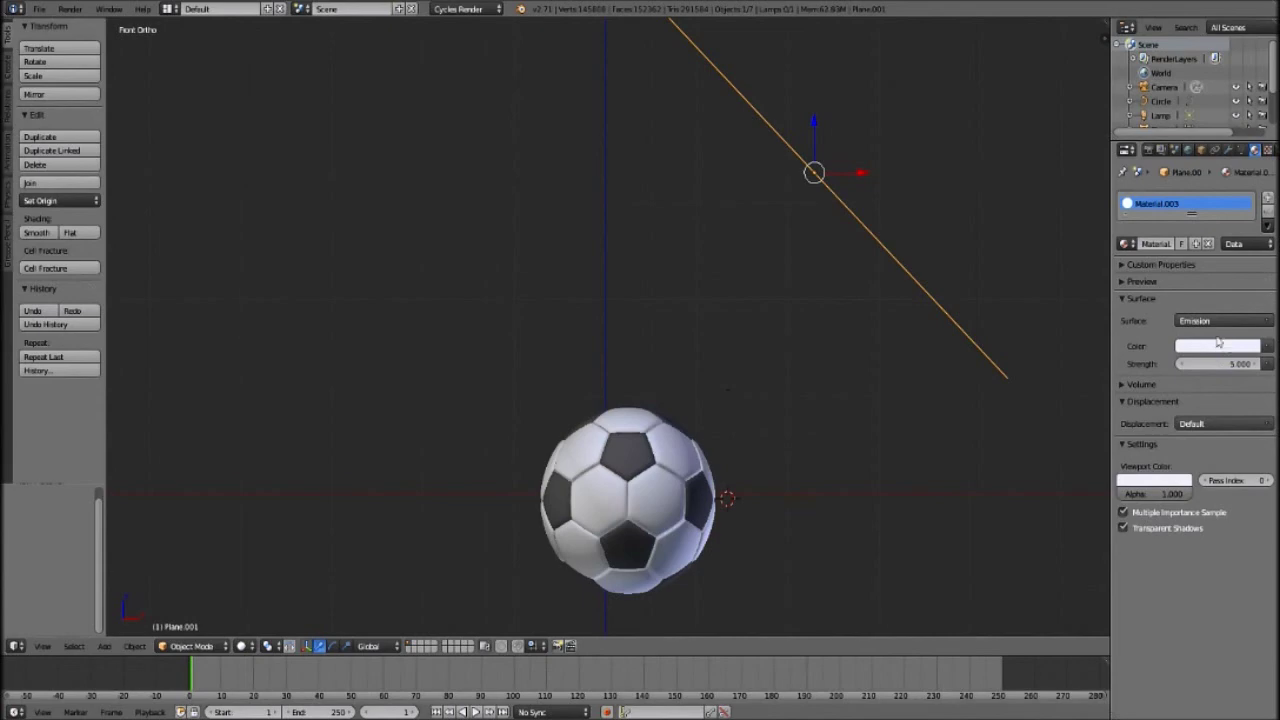
Set the world's surface color to black.
{"action": "left_click", "coordinate": [1188, 150]}
{"action": "left_click", "coordinate": [1239, 293]}
{"action": "left_click", "coordinate": [1254, 204]}
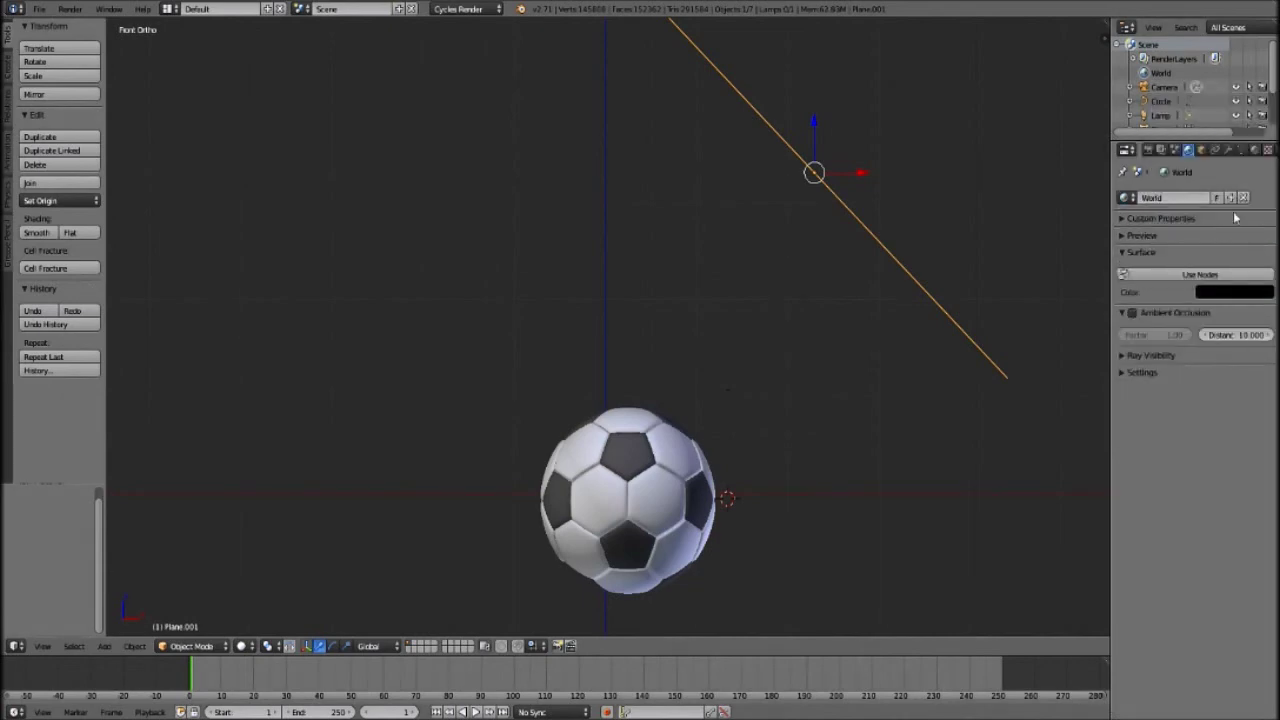
Frame the ball in the camera view from a slightly elevated angle and render the image.
{"action": "key", "text": "KP_0"}
{"action": "middle_click_drag", "start_coordinate": [1022, 250], "coordinate": [571, 352]}
{"action": "scroll", "coordinate": [571, 352], "scroll_direction": "up", "scroll_amount": 5}
{"action": "middle_click_drag", "start_coordinate": [649, 380], "coordinate": [654, 314]}
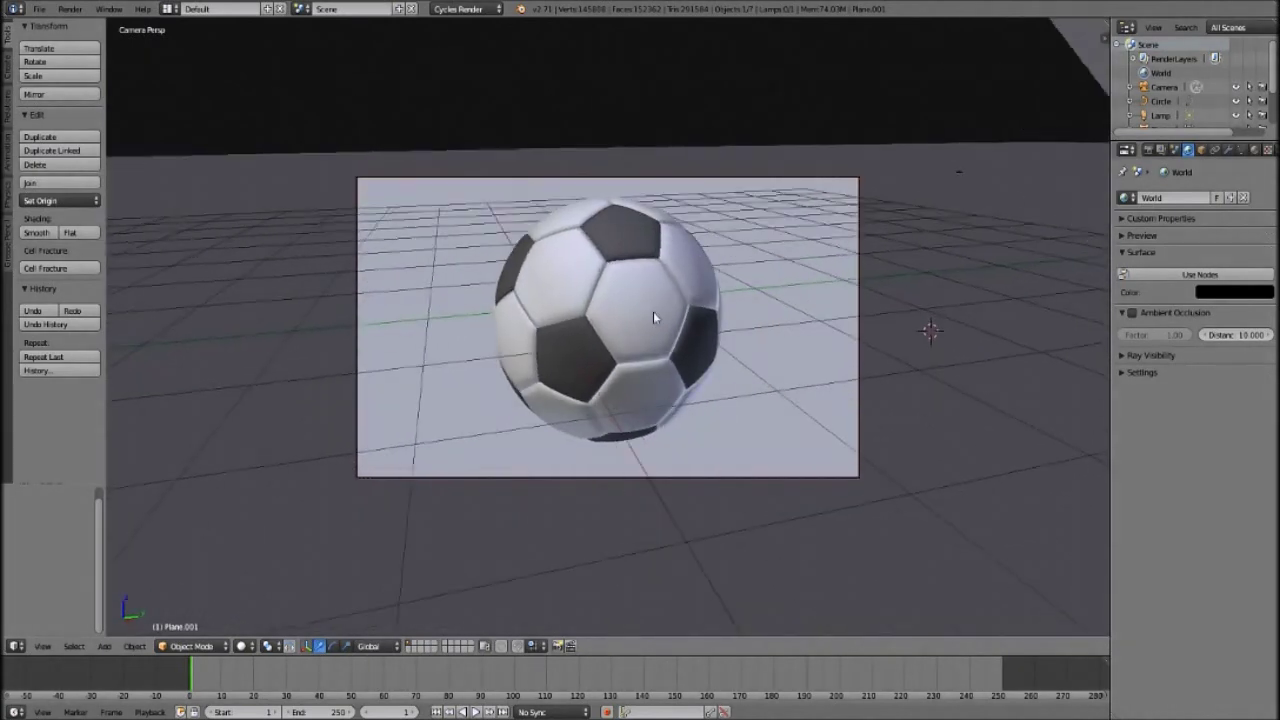
{"action": "key", "text": "F12"}
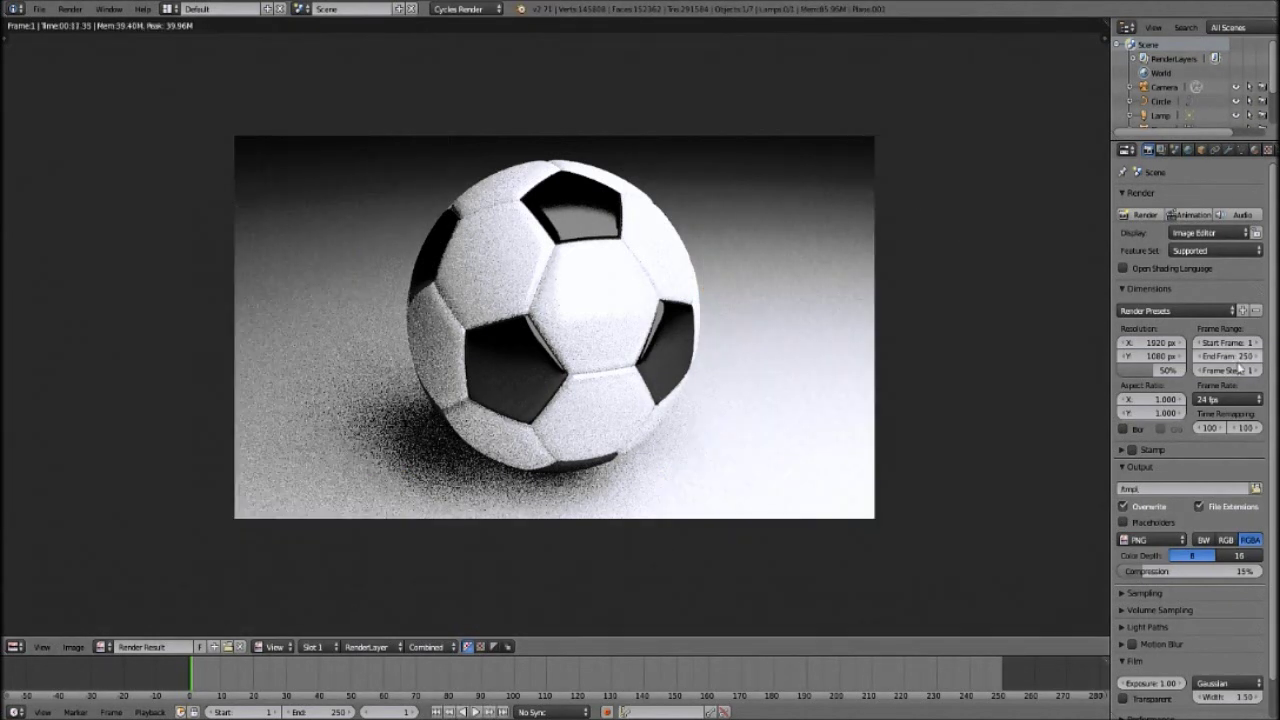
Set the render samples to 500 in the Cycles sampling settings.
{"action": "scroll", "coordinate": [1243, 372], "scroll_direction": "down", "scroll_amount": 2}
{"action": "left_click", "coordinate": [1153, 556]}
{"action": "scroll", "coordinate": [1190, 565], "scroll_direction": "down", "scroll_amount": 2}
{"action": "left_click", "coordinate": [1232, 567]}
{"action": "type", "text": "500"}
{"action": "key", "text": "Return"}
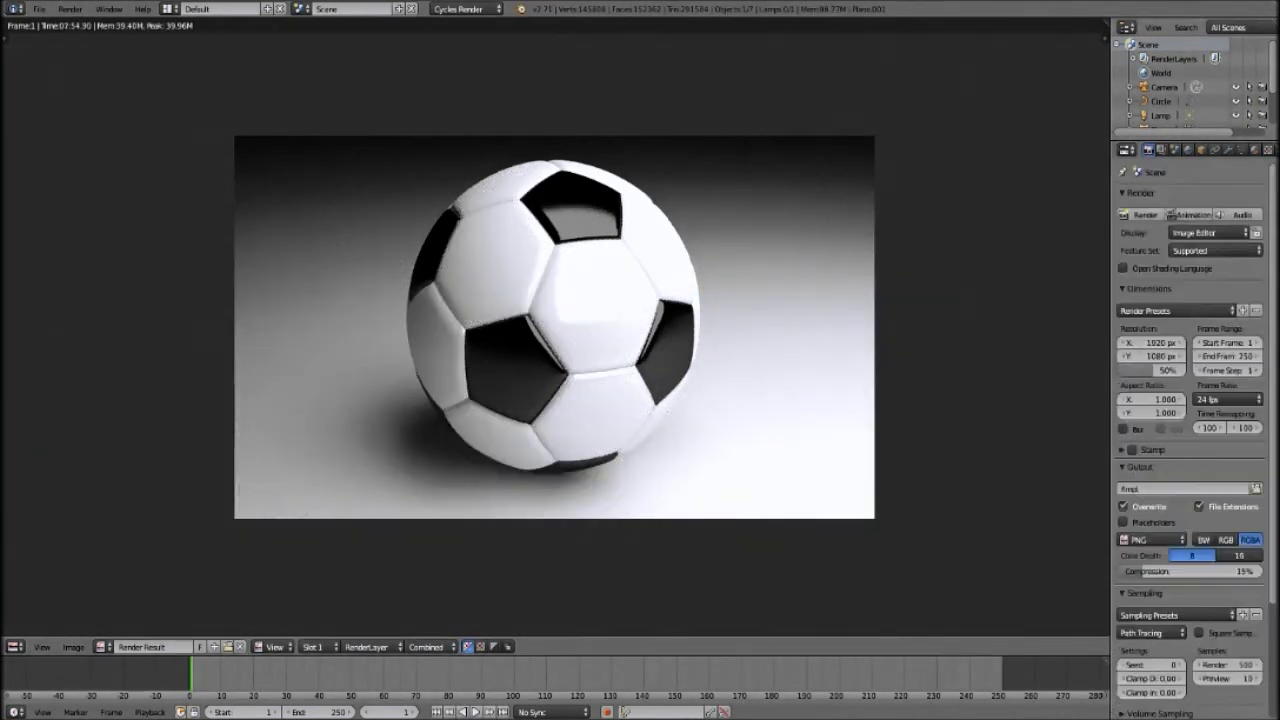